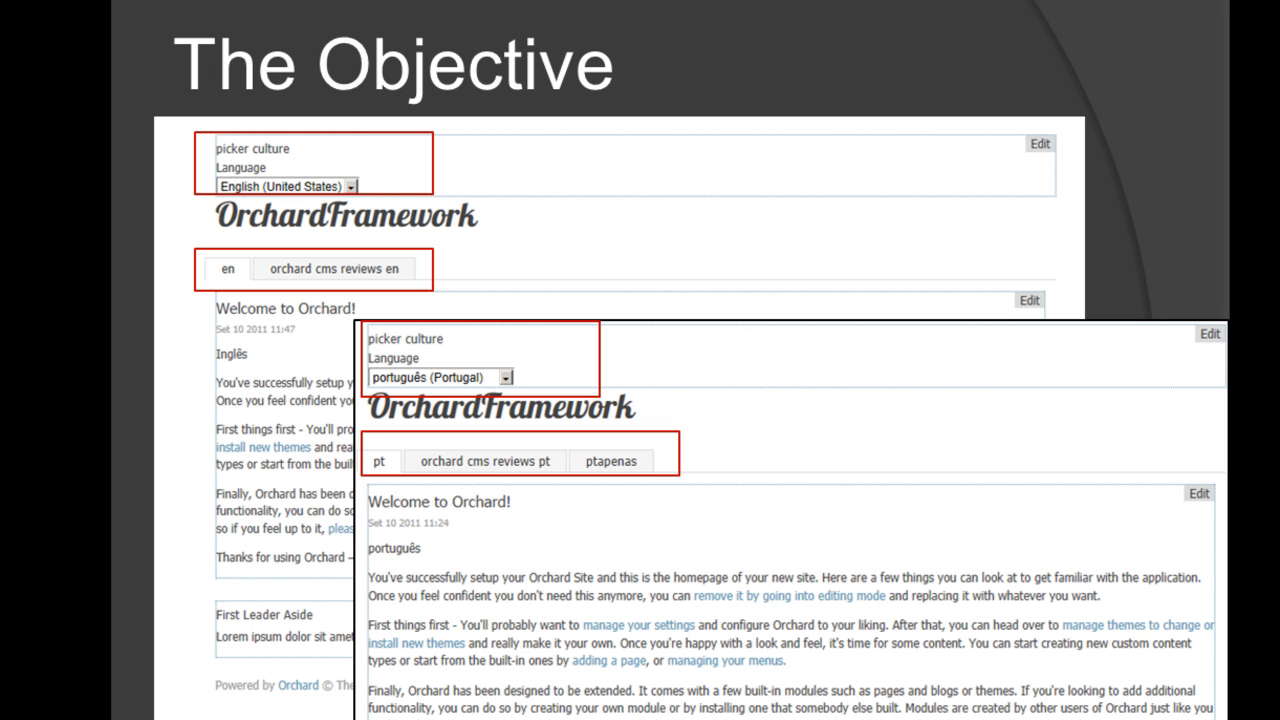
{"action": "key", "text": "Right"}
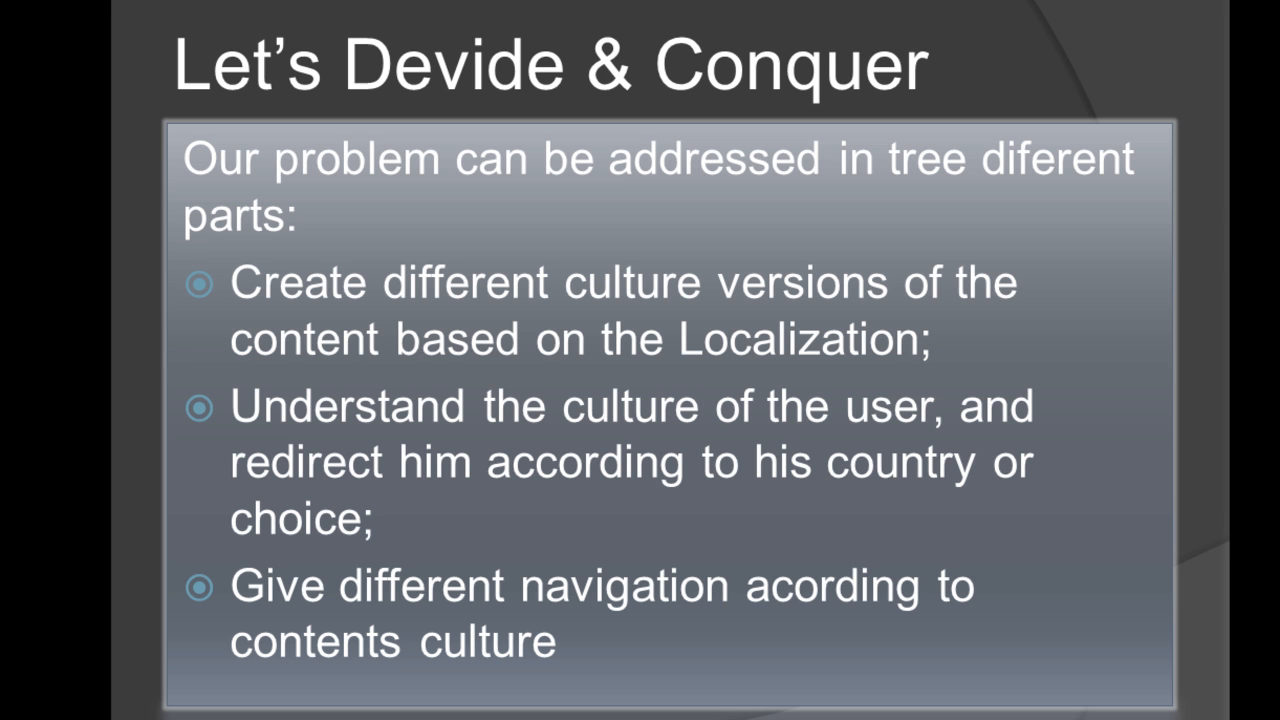
{"action": "key", "text": "Right"}
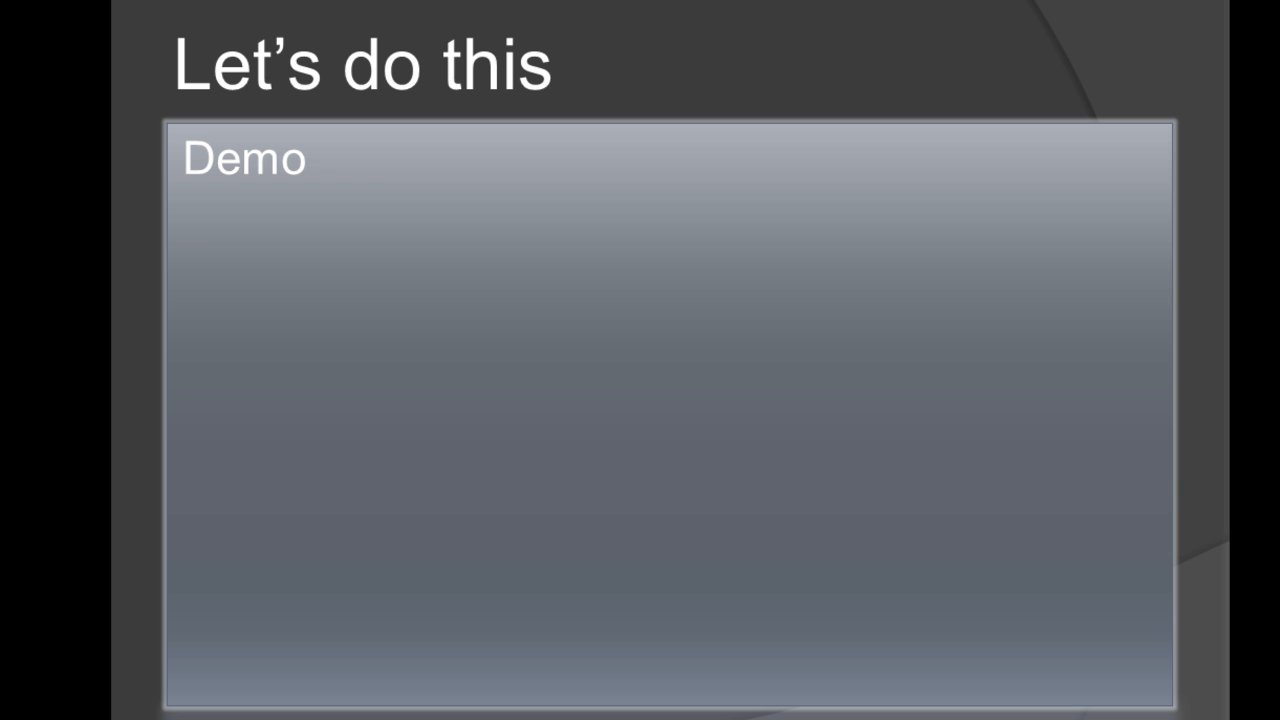
Switch to the browser, open the admin settings and review the site's supported cultures.
{"action": "key", "text": "alt+Tab"}
{"action": "key", "text": "alt+Tab"}
{"action": "key", "text": "alt+Tab"}
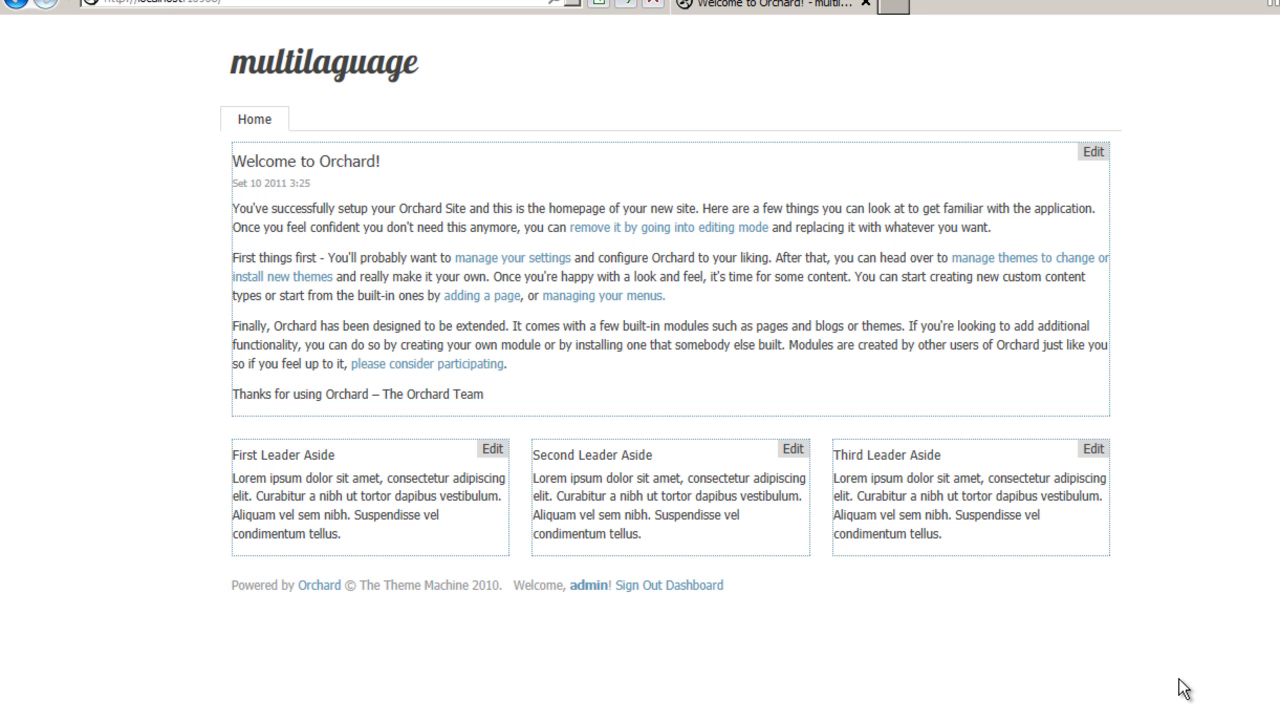
{"action": "left_click", "coordinate": [699, 588]}
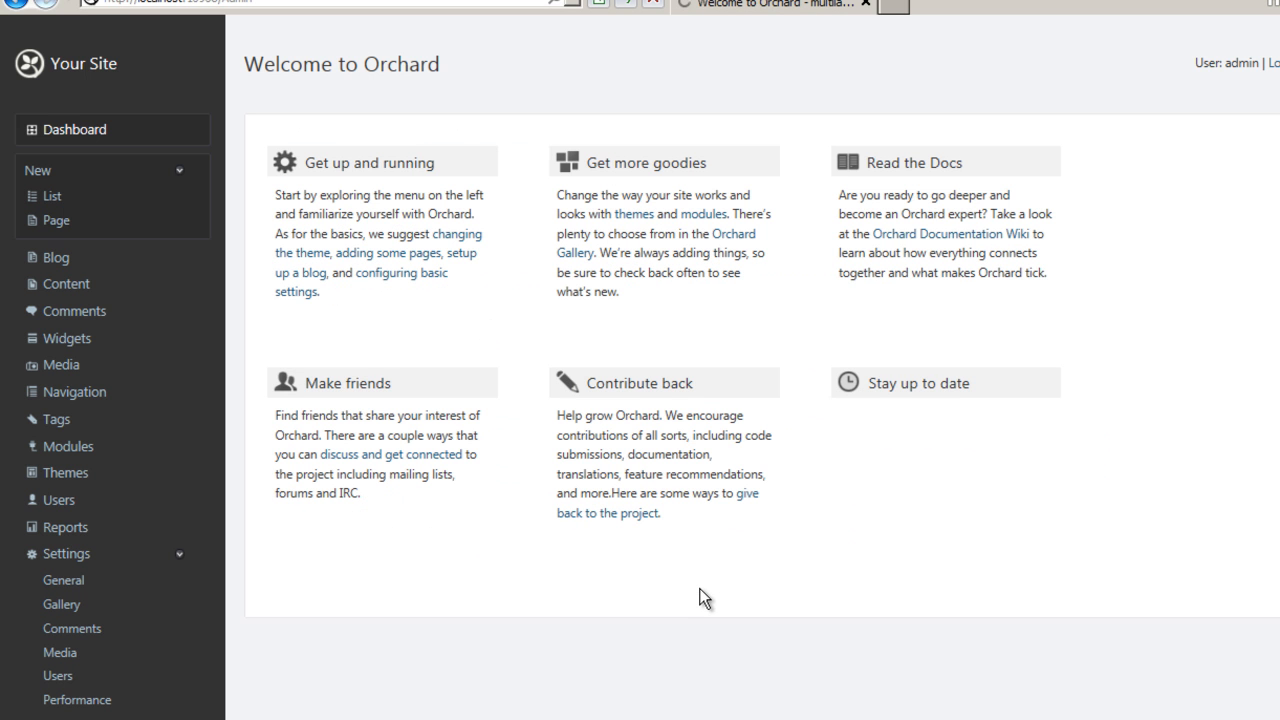
{"action": "left_click", "coordinate": [72, 588]}
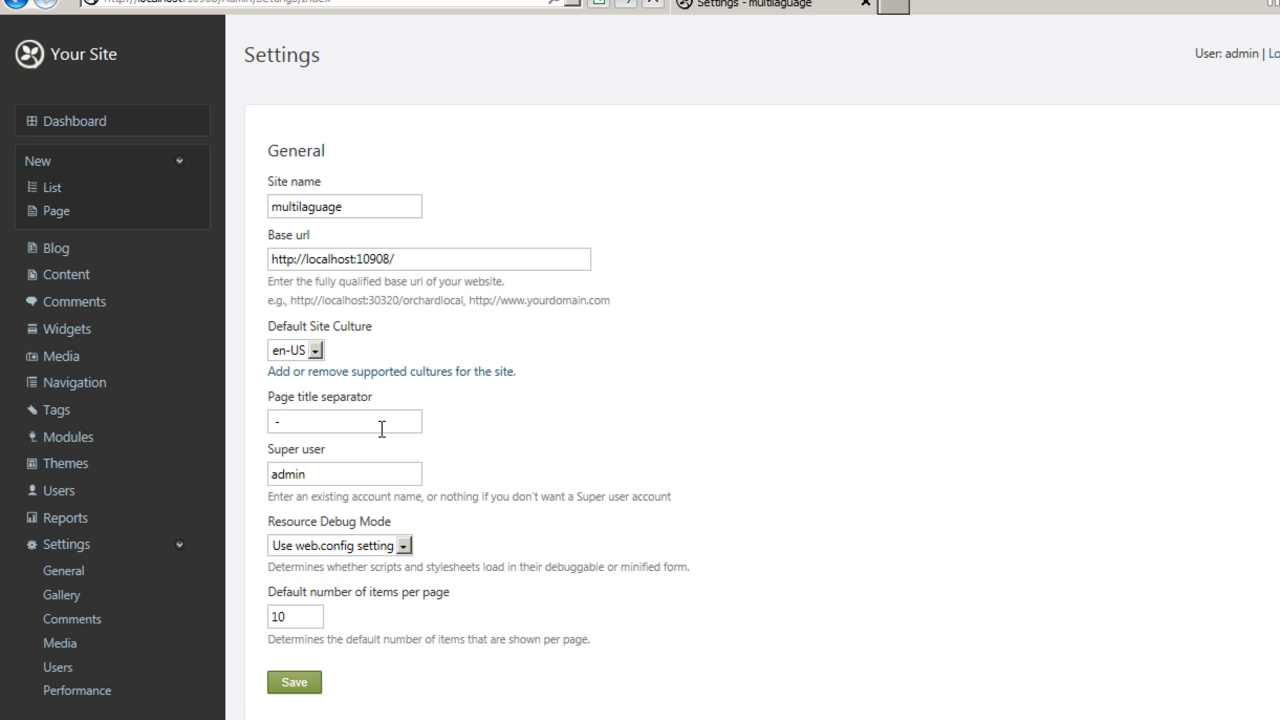
{"action": "left_click", "coordinate": [309, 373]}
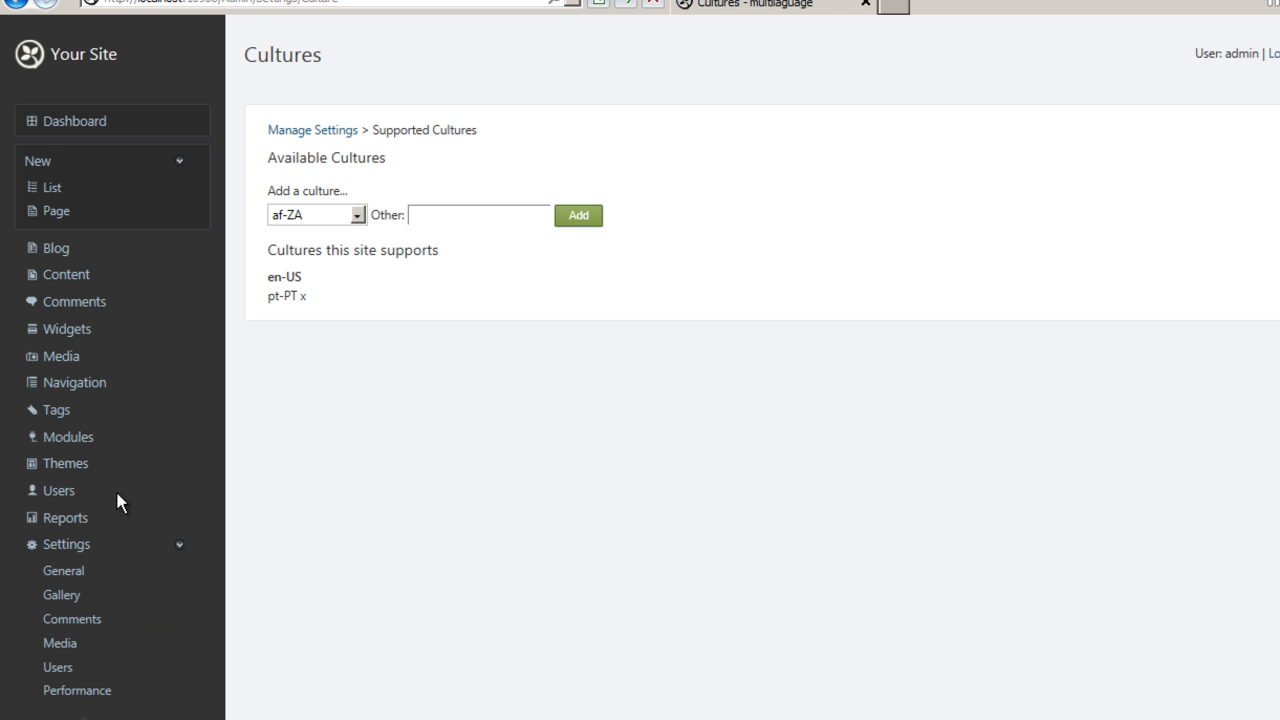
Search the modules gallery for localization, then install and enable the Localization module.
{"action": "left_click", "coordinate": [69, 440]}
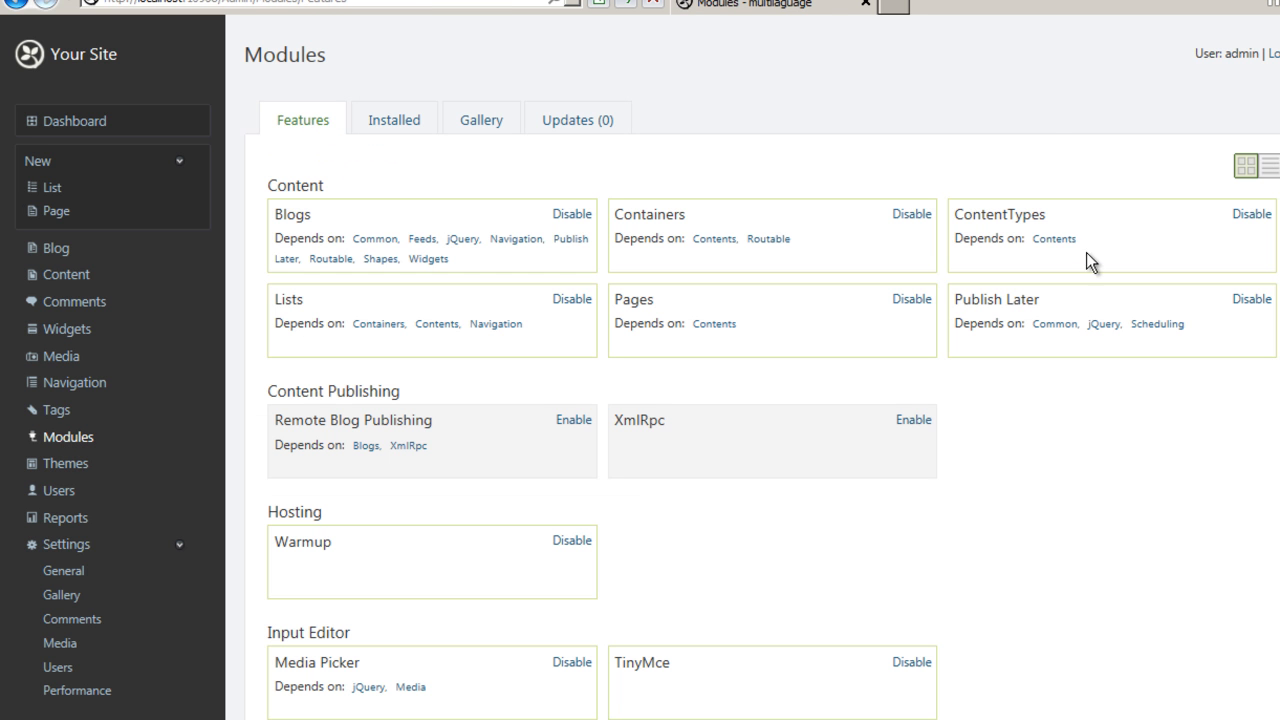
{"action": "left_click", "coordinate": [480, 124]}
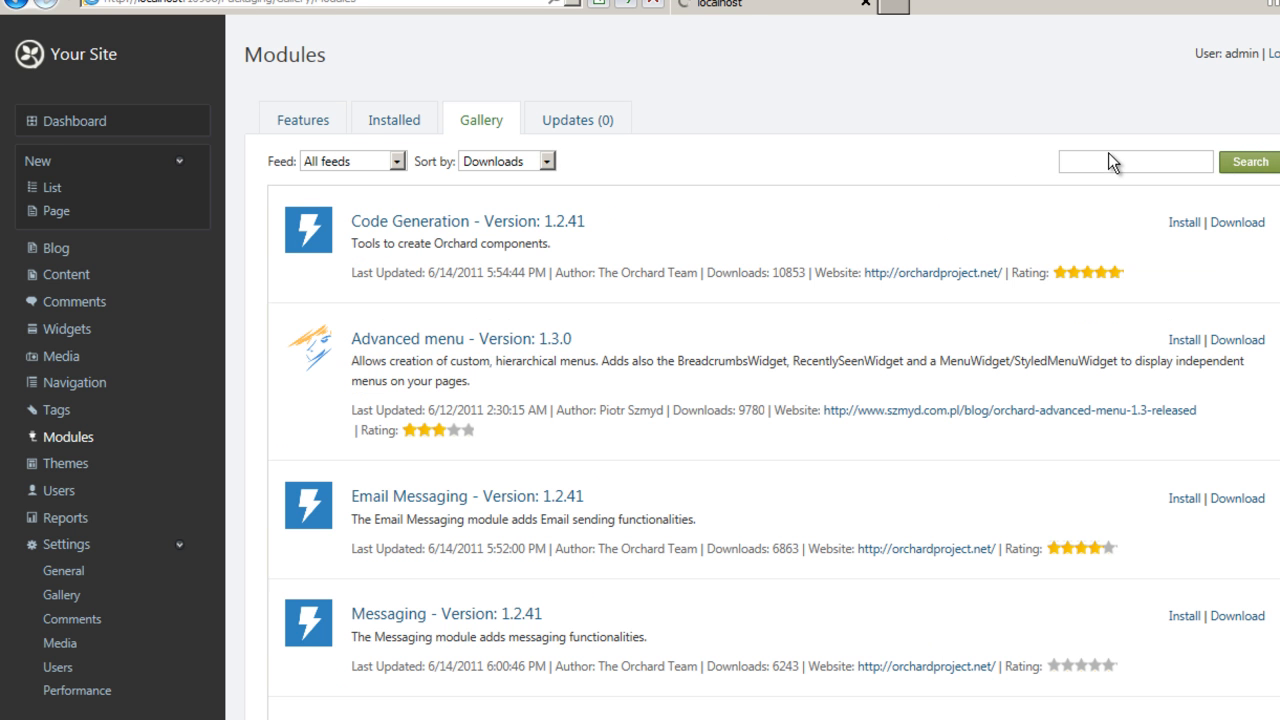
{"action": "left_click", "coordinate": [1116, 157]}
{"action": "type", "text": "lo"}
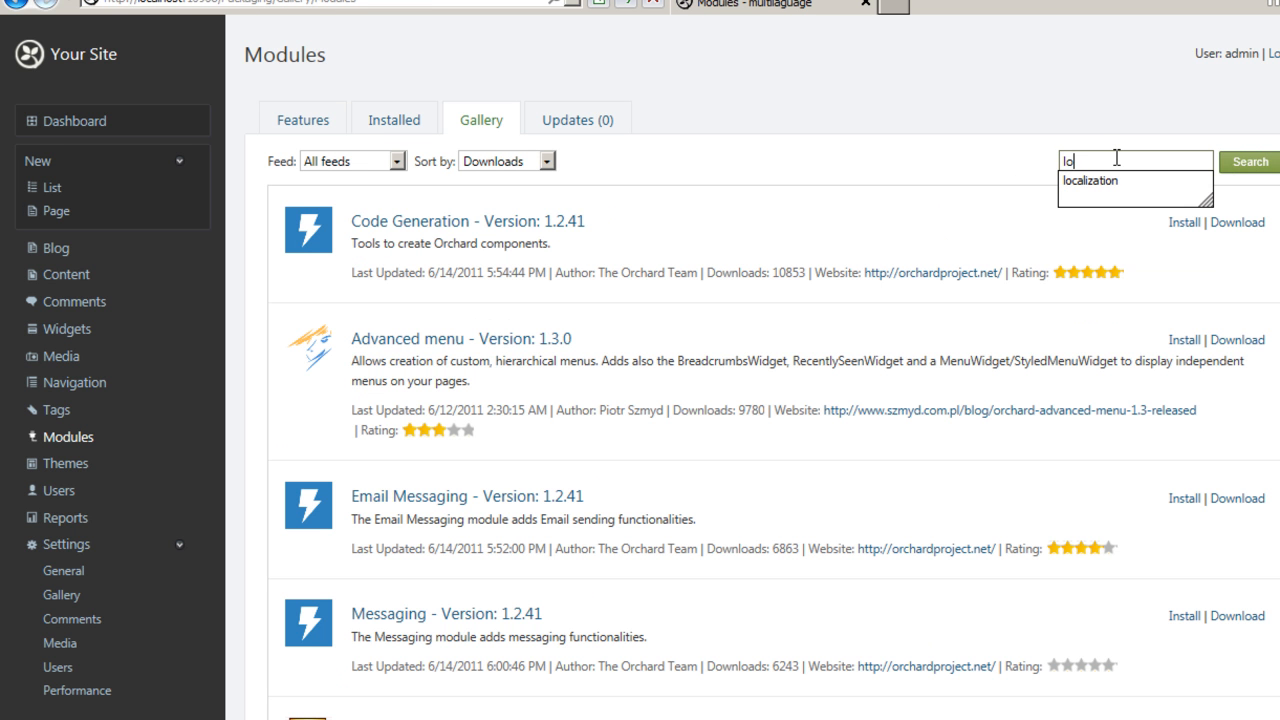
{"action": "type", "text": "calization"}
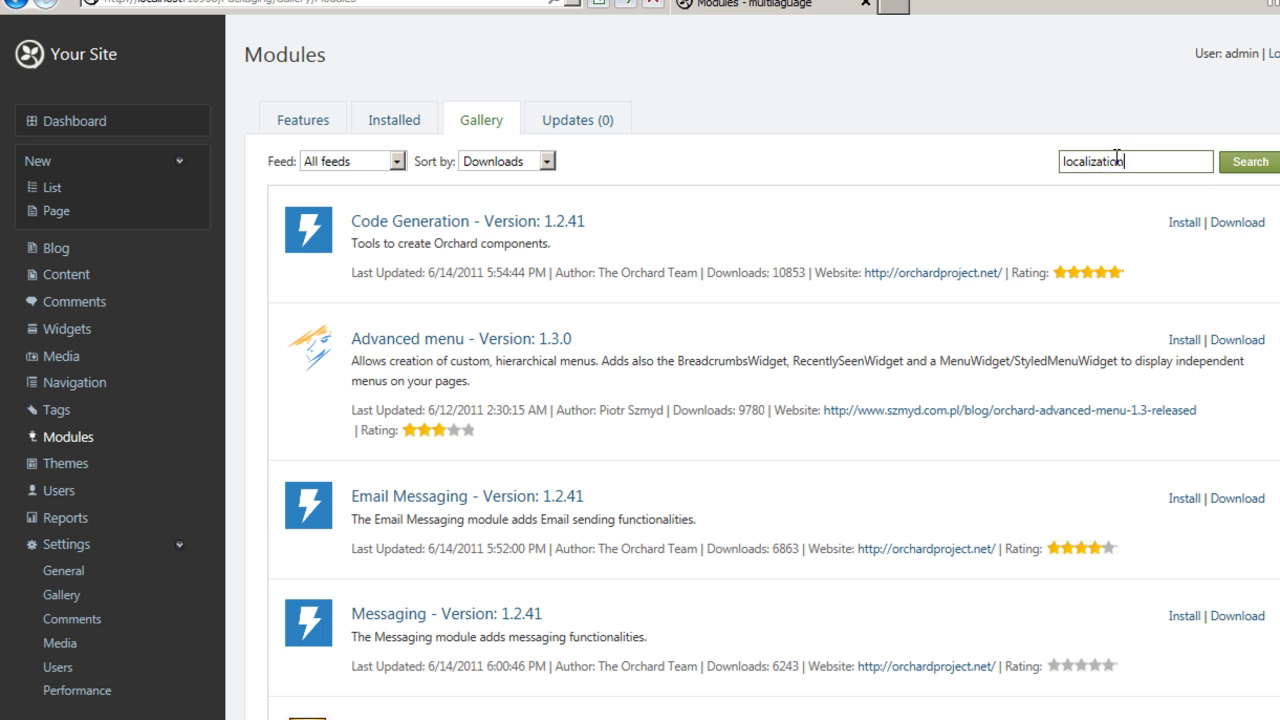
{"action": "left_click", "coordinate": [1272, 165]}
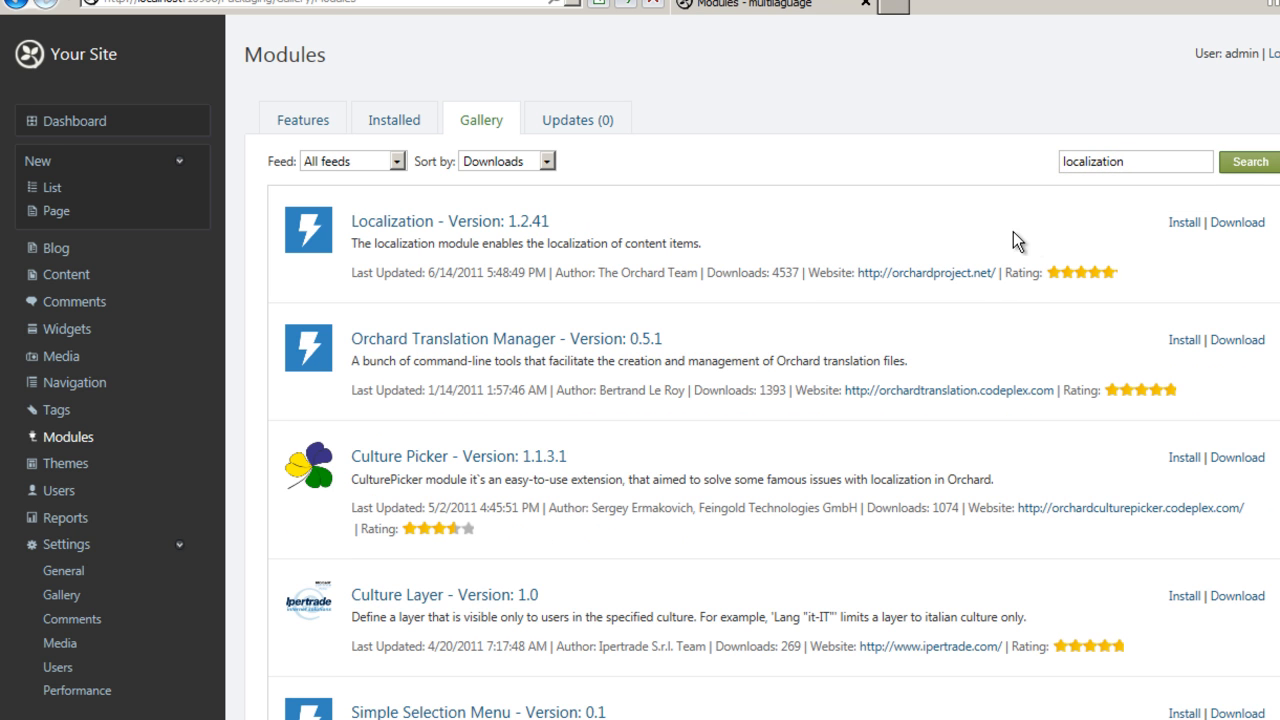
{"action": "left_click", "coordinate": [1180, 228]}
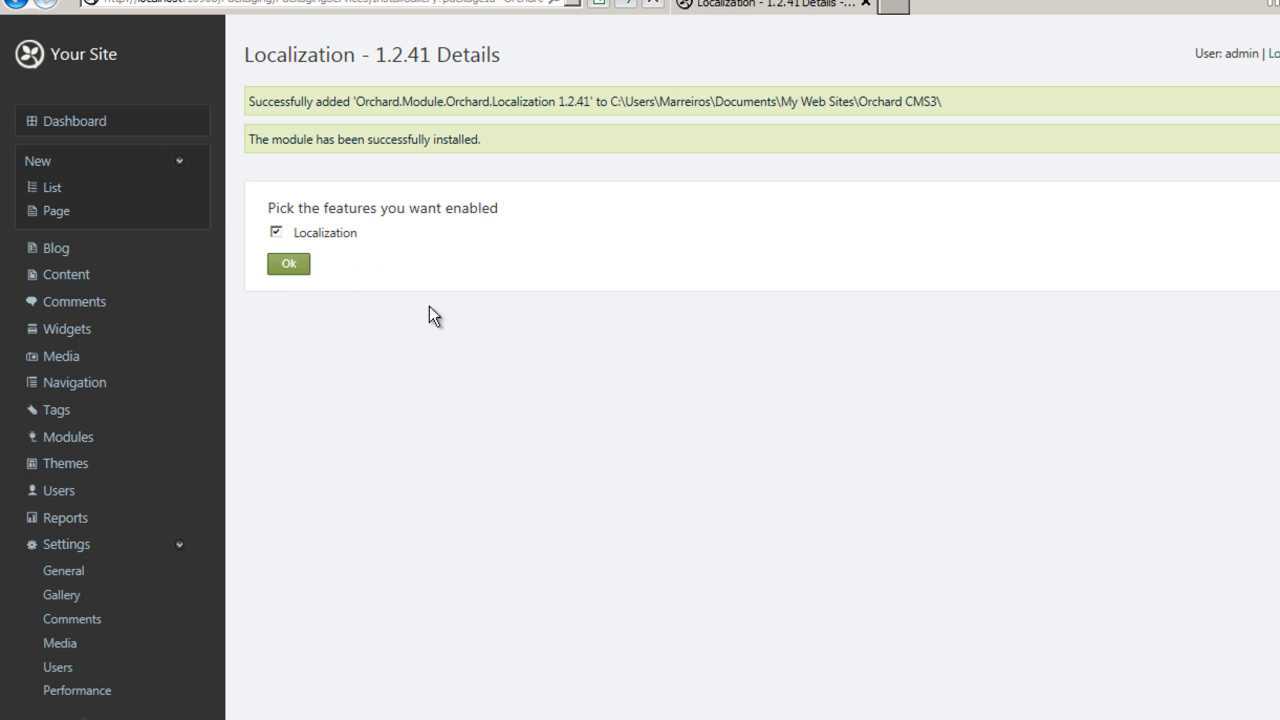
{"action": "left_click", "coordinate": [287, 265]}
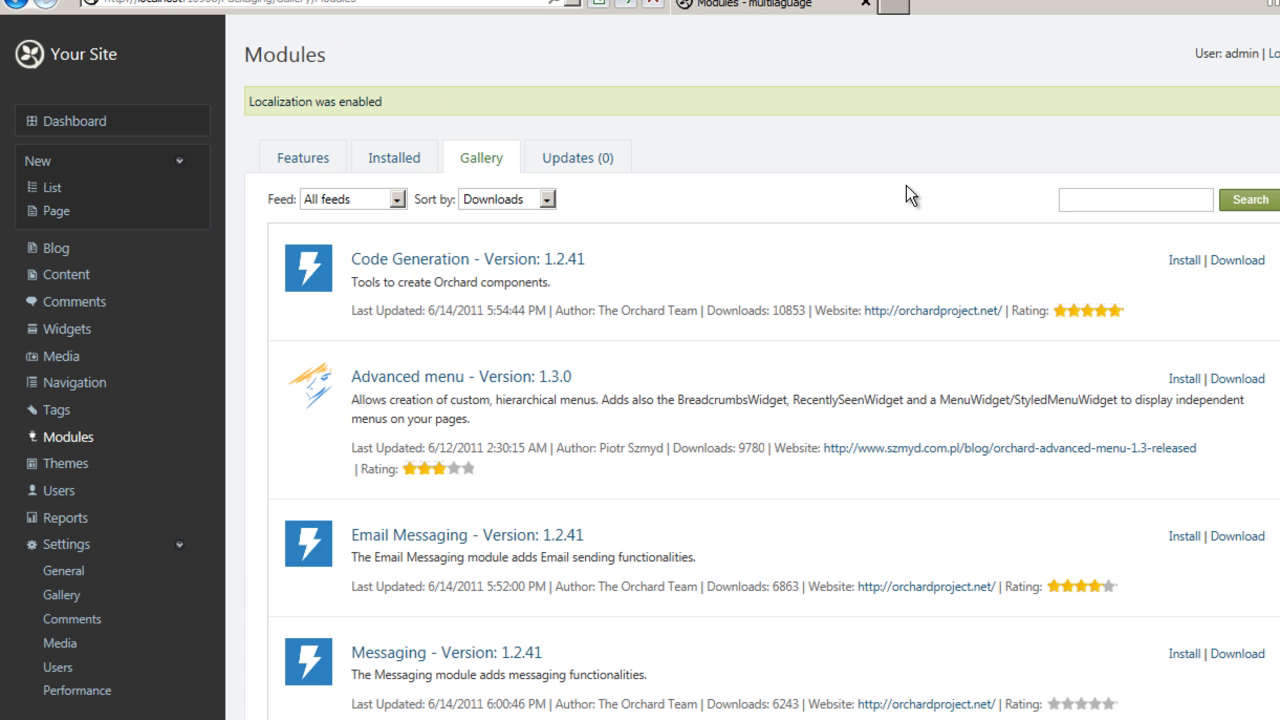
Search the gallery for culture and install Culture Picker with all four of its features enabled.
{"action": "left_click", "coordinate": [1075, 202]}
{"action": "type", "text": "culture"}
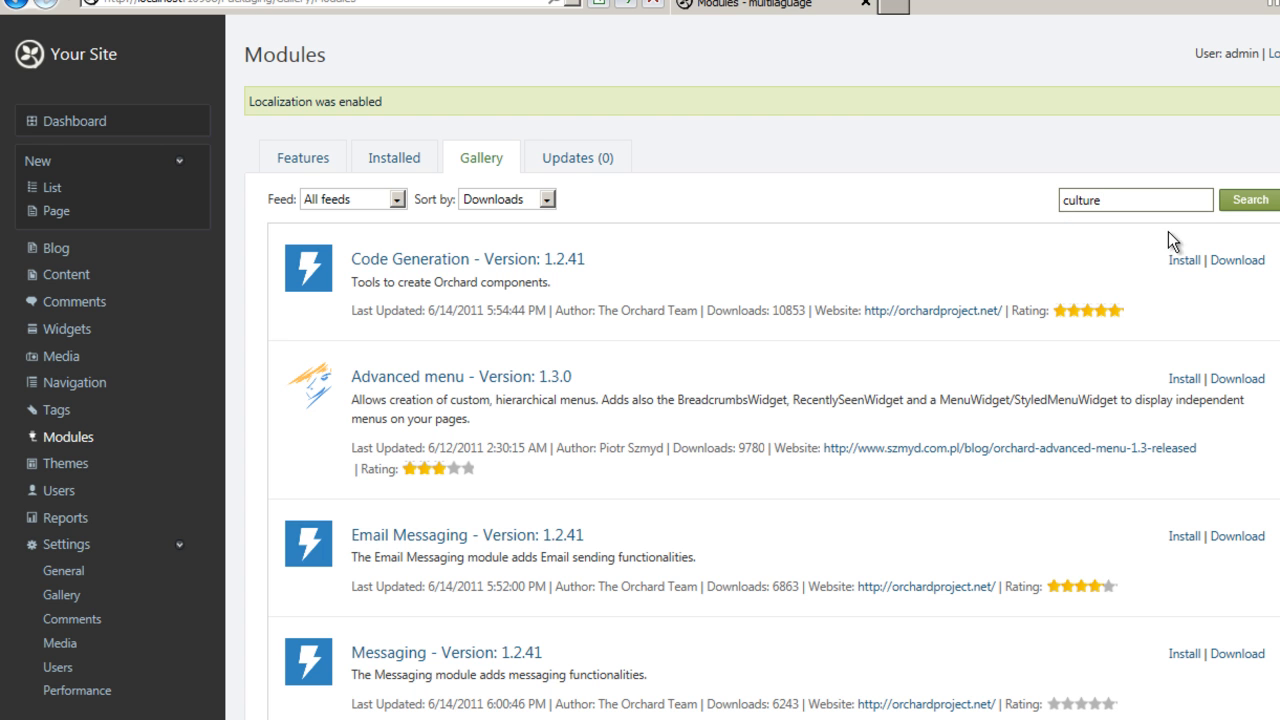
{"action": "left_click", "coordinate": [1249, 206]}
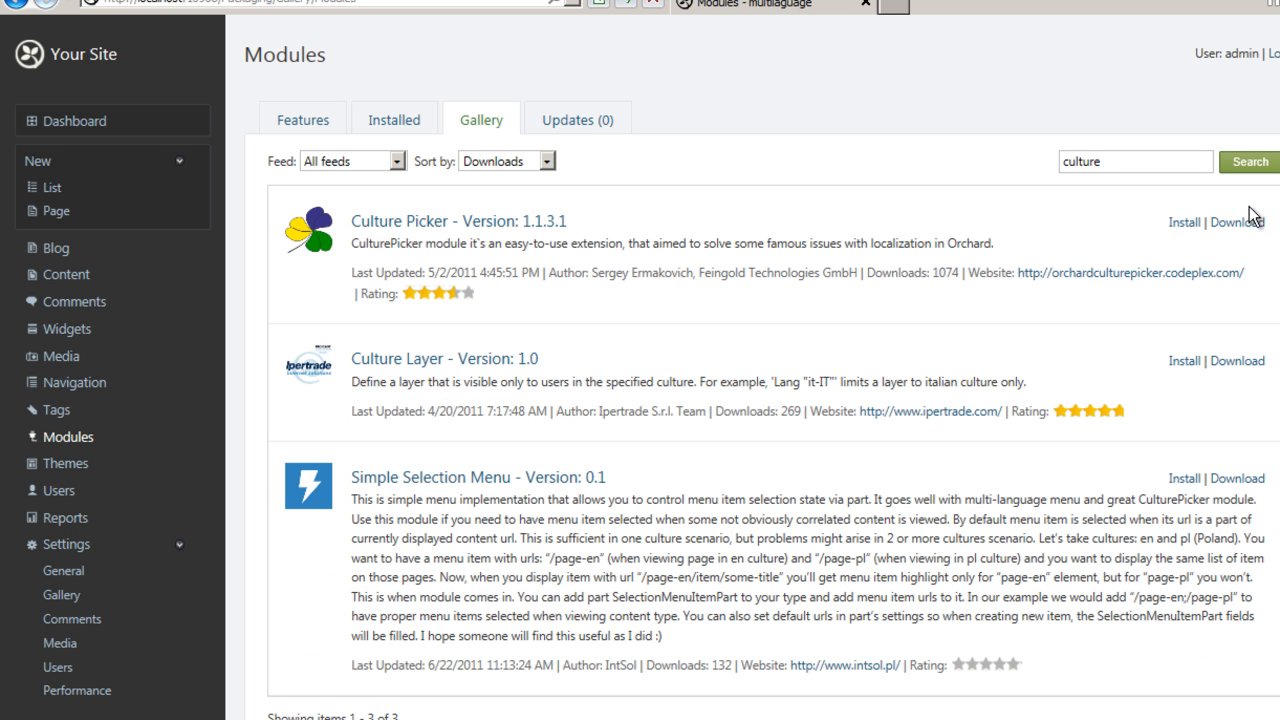
{"action": "left_click", "coordinate": [1180, 229]}
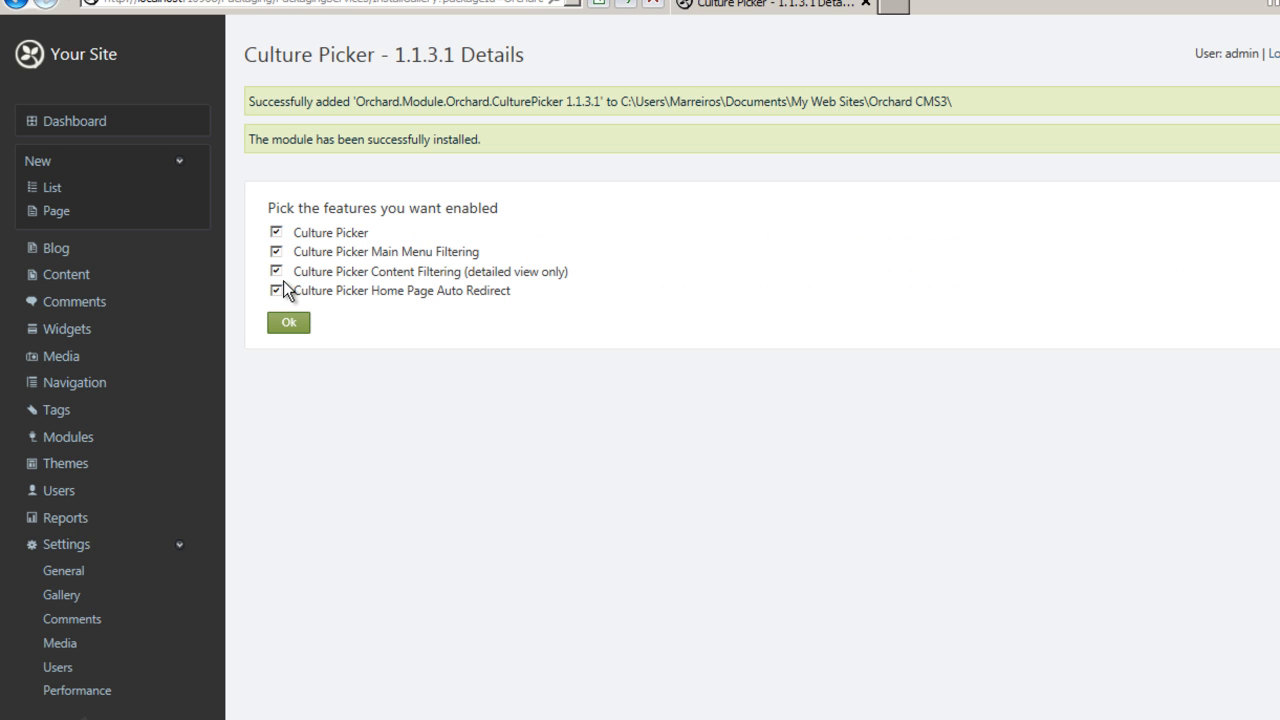
{"action": "left_click", "coordinate": [286, 327]}
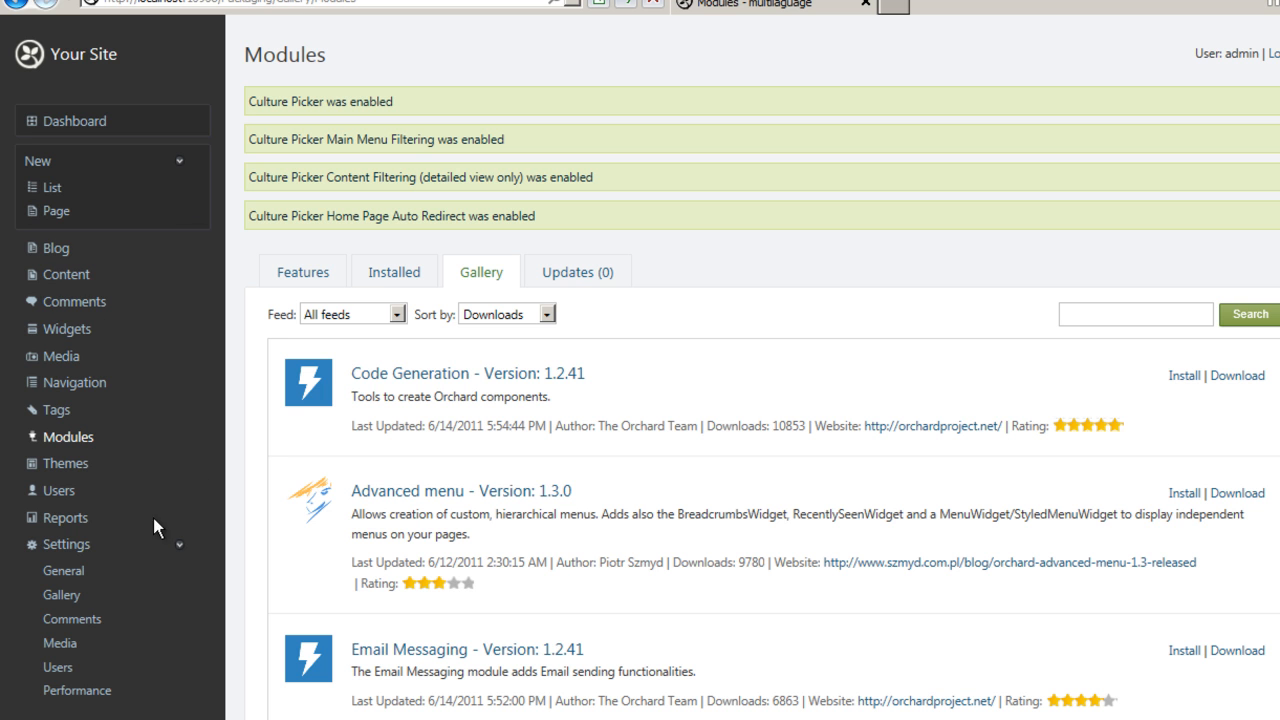
Add a Culture Picker Widget to the Header zone of the Default layer titled 'picker culture'.
{"action": "left_click", "coordinate": [66, 335]}
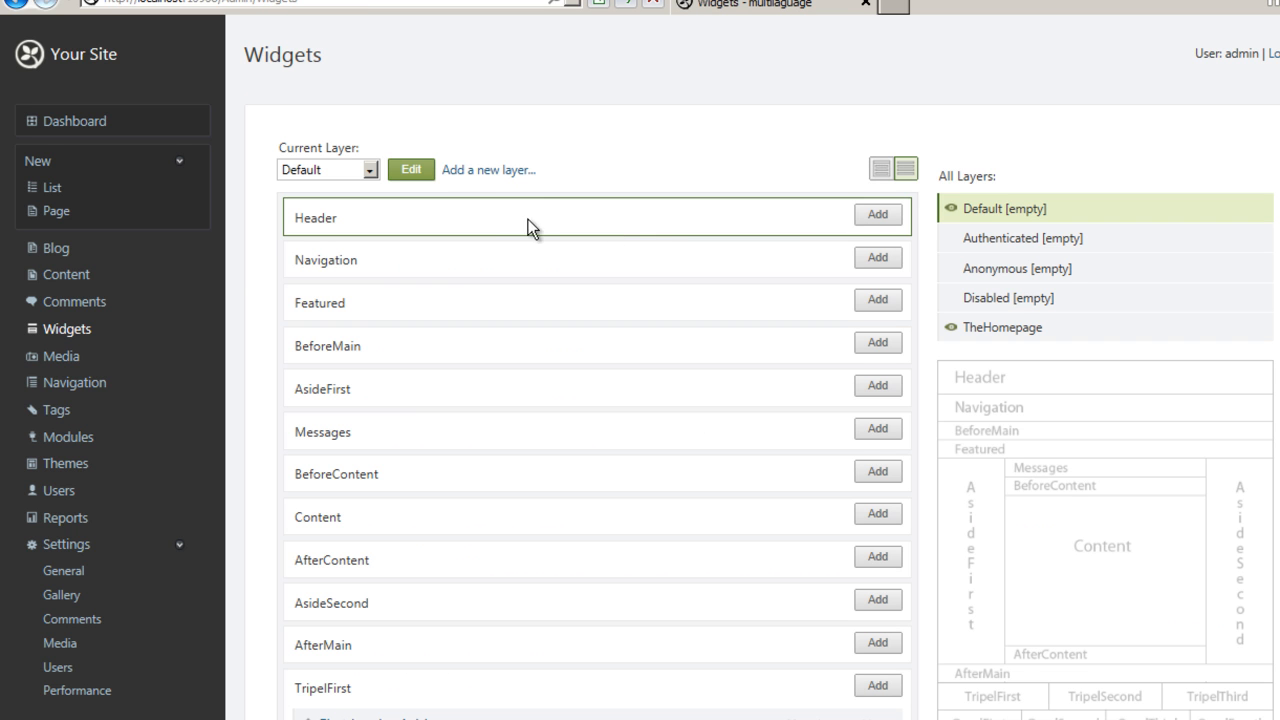
{"action": "left_click", "coordinate": [877, 214]}
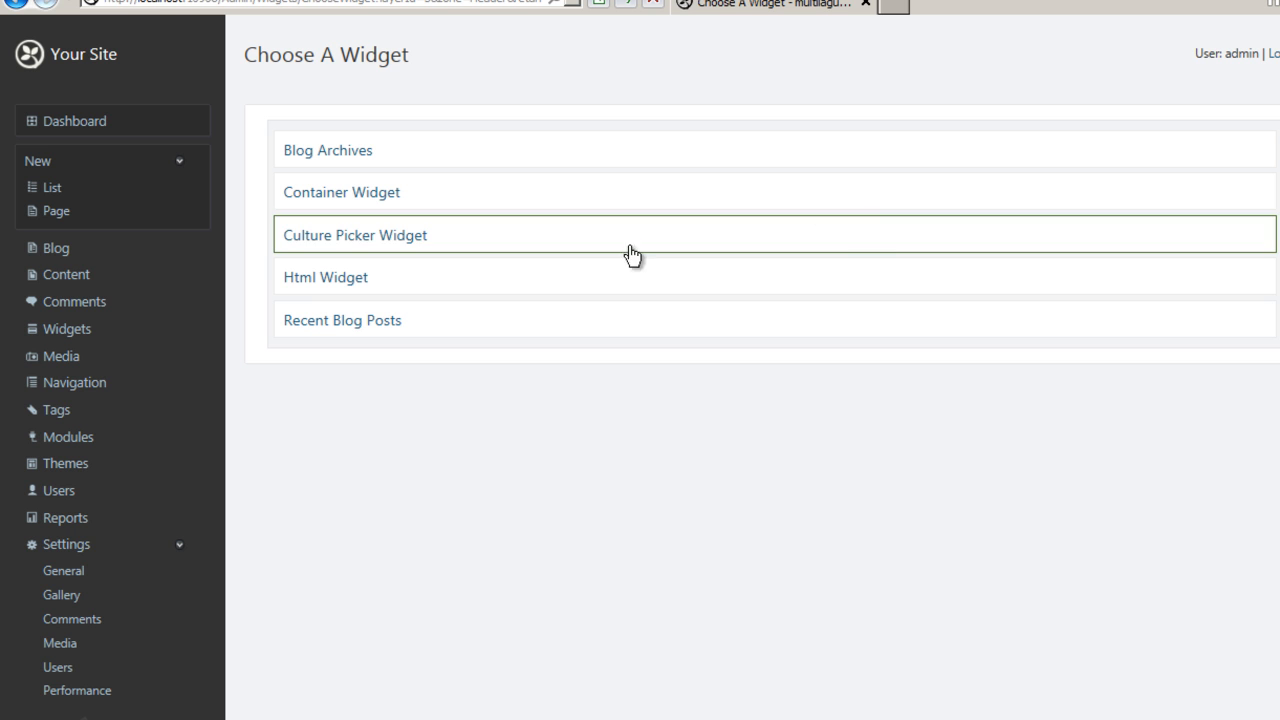
{"action": "left_click", "coordinate": [385, 245]}
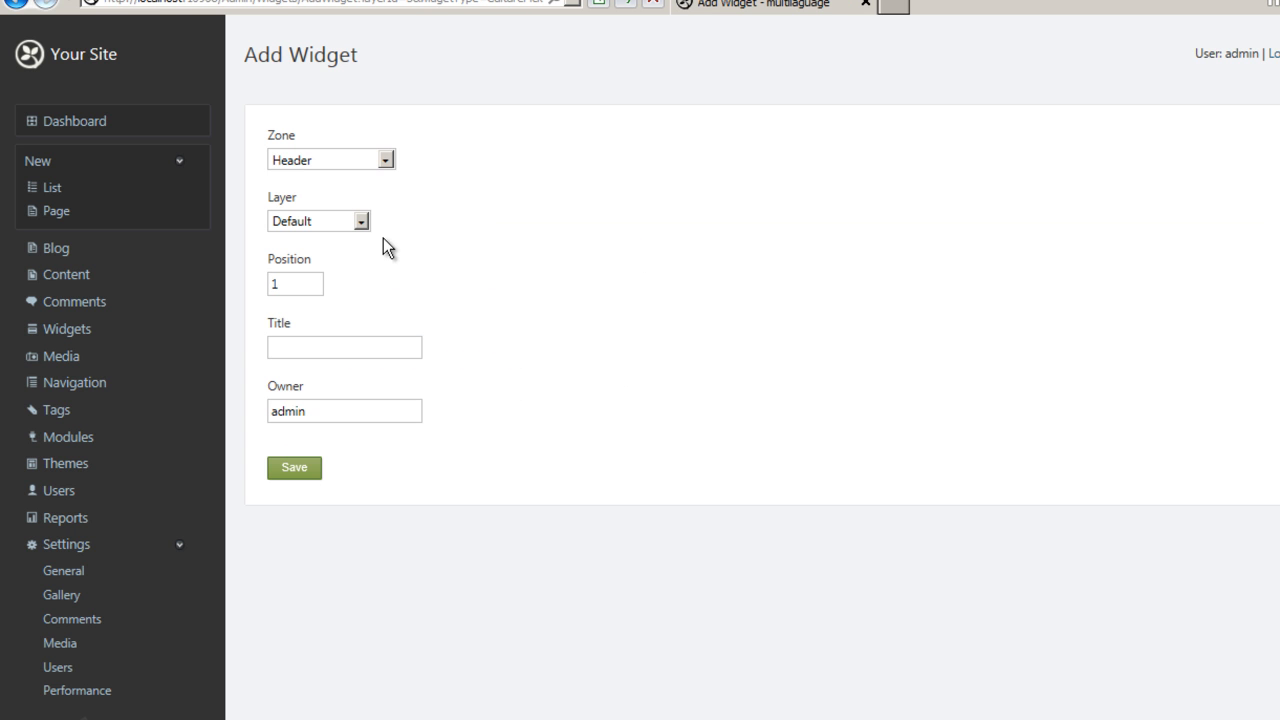
{"action": "left_click", "coordinate": [341, 352]}
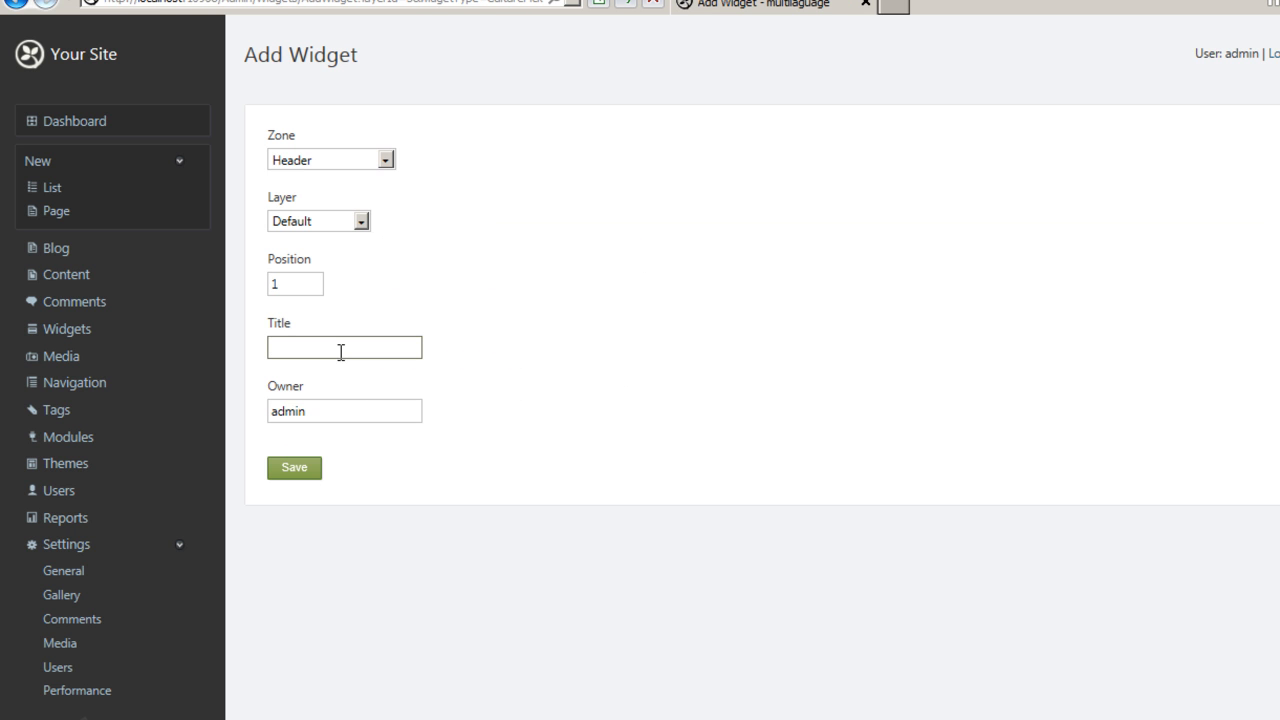
{"action": "type", "text": "picker"}
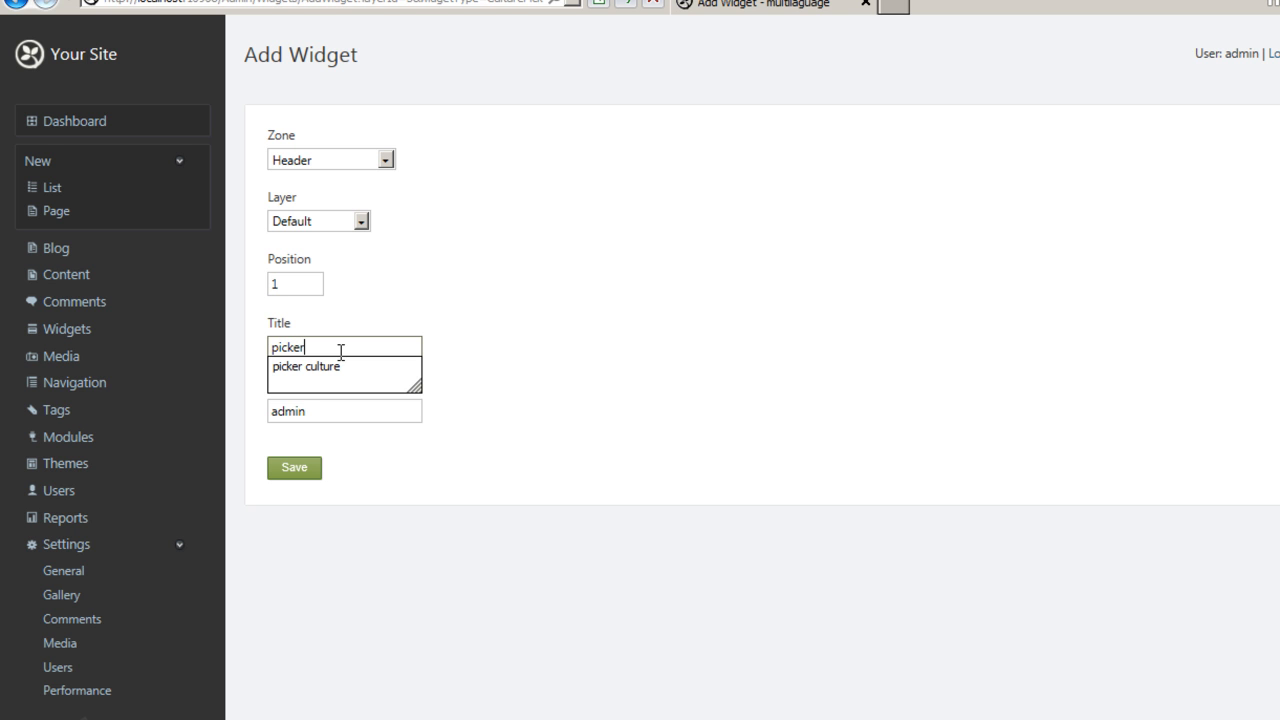
{"action": "key", "text": "Down"}
{"action": "key", "text": "Return"}
{"action": "left_click", "coordinate": [315, 474]}
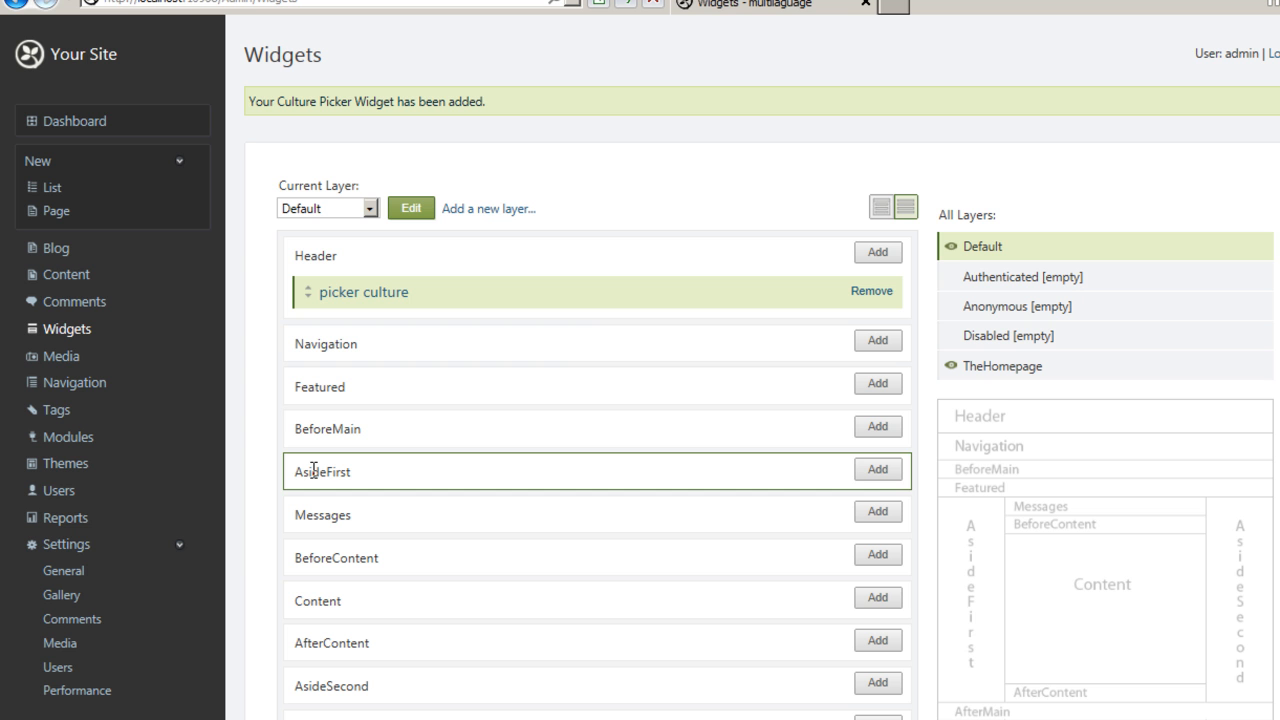
Open the site and test the language picker by switching between português (Portugal) and English (United States).
{"action": "left_click", "coordinate": [100, 60]}
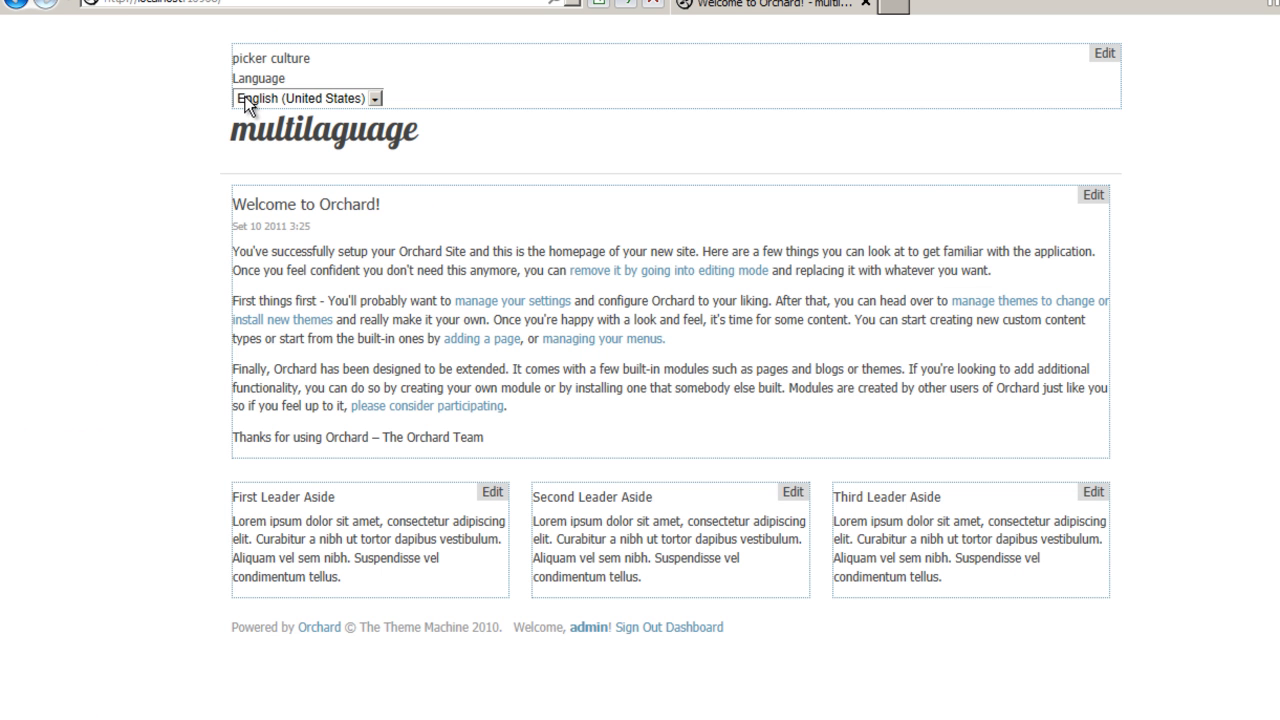
{"action": "left_click", "coordinate": [248, 99]}
{"action": "left_click", "coordinate": [255, 128]}
{"action": "left_click", "coordinate": [260, 99]}
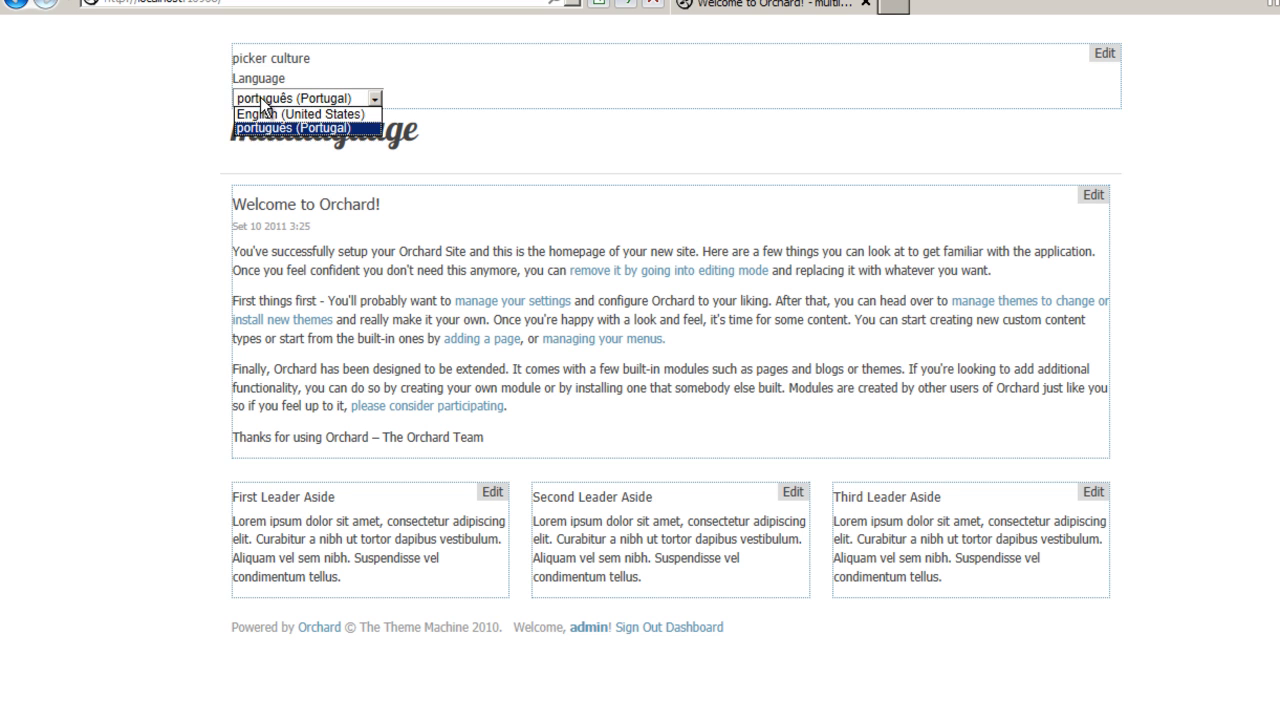
{"action": "left_click", "coordinate": [262, 116]}
{"action": "left_click", "coordinate": [270, 97]}
{"action": "left_click", "coordinate": [270, 128]}
{"action": "left_click", "coordinate": [275, 97]}
{"action": "left_click", "coordinate": [270, 116]}
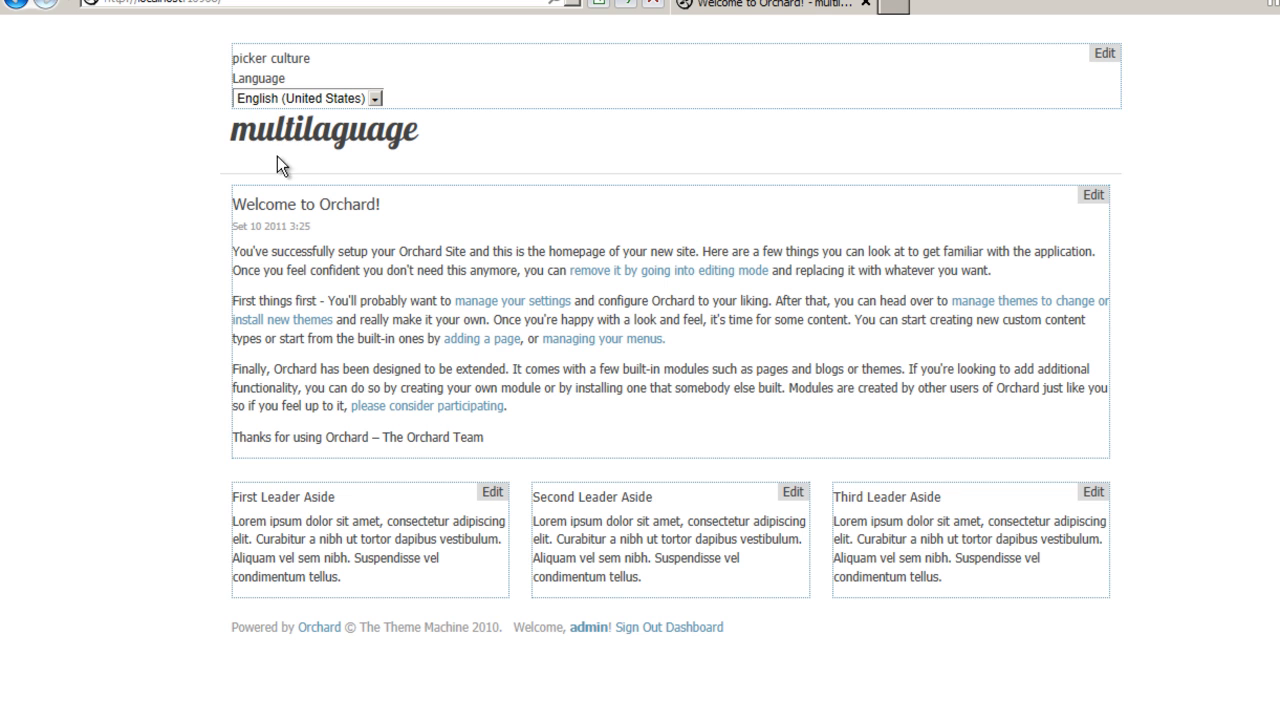
Start a new page from the admin and title it 'home english'.
{"action": "left_click", "coordinate": [700, 627]}
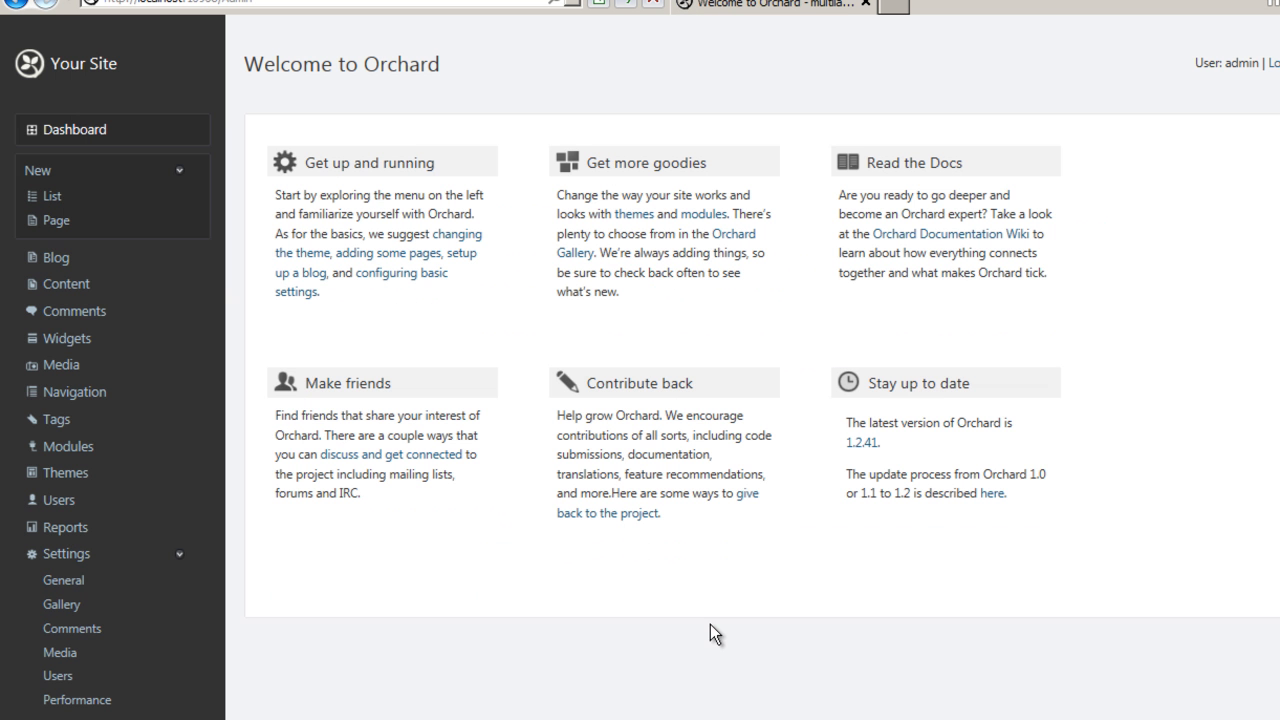
{"action": "left_click", "coordinate": [50, 290]}
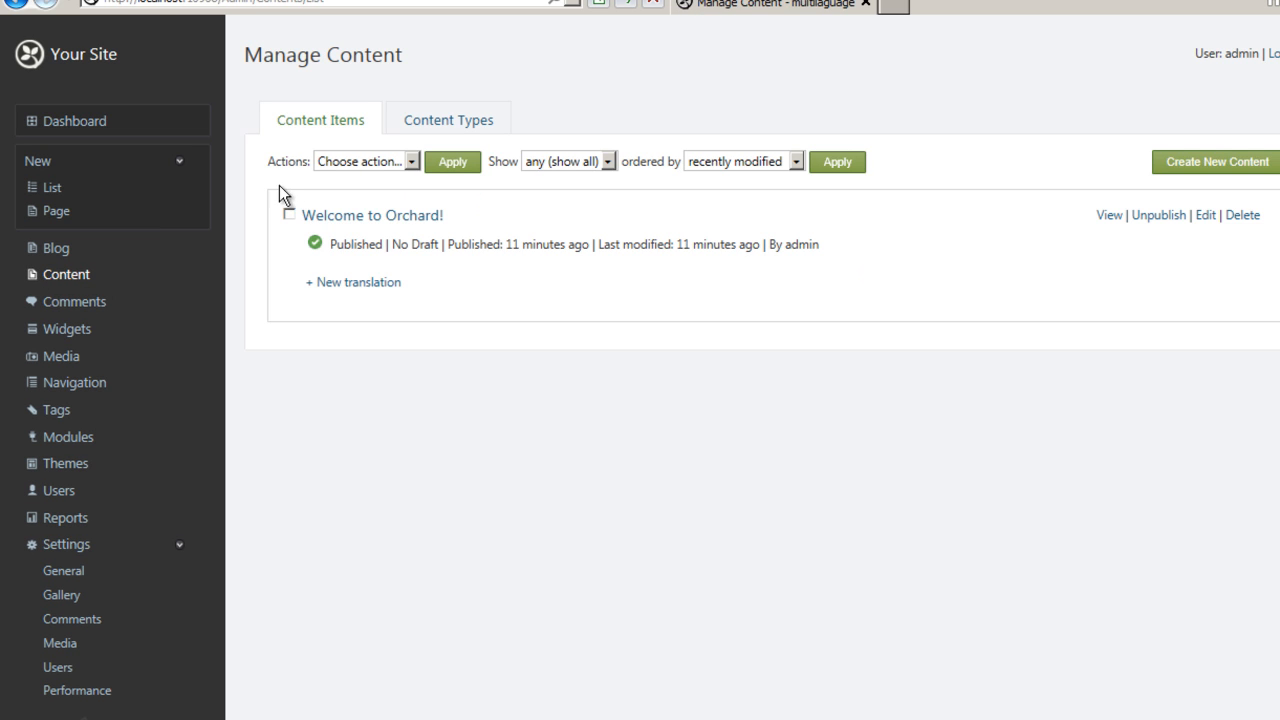
{"action": "left_click", "coordinate": [63, 213]}
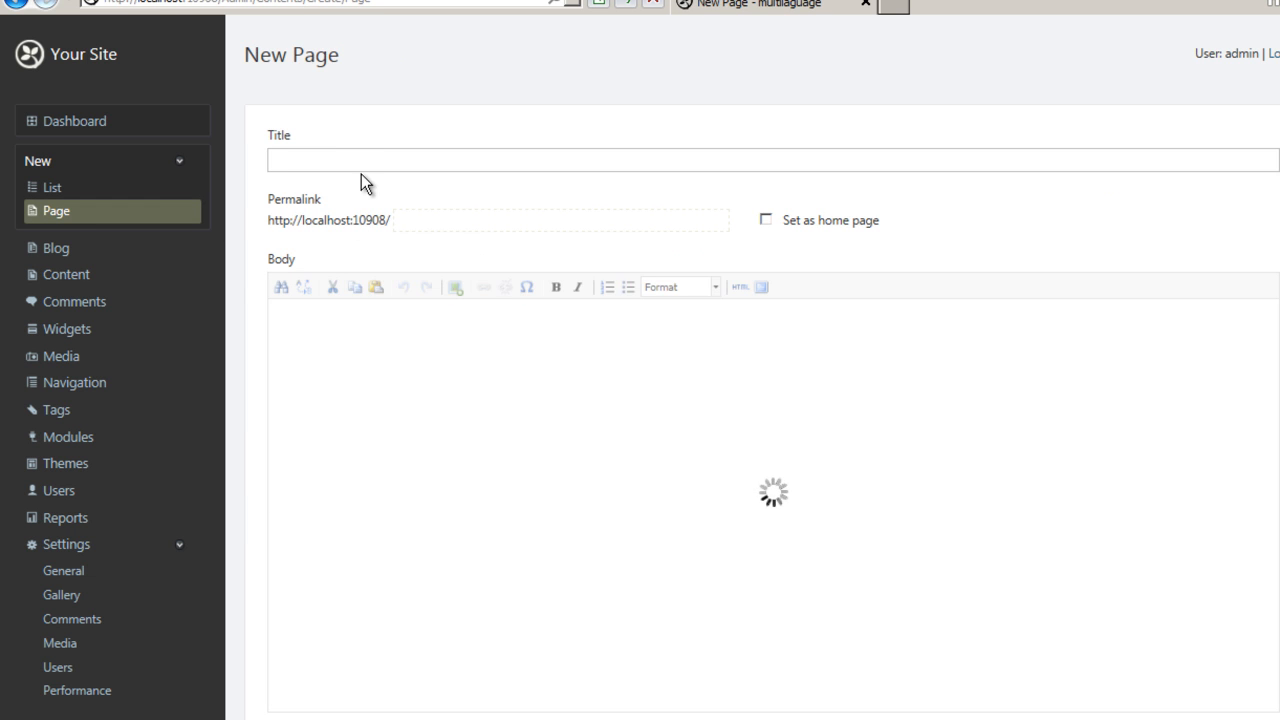
{"action": "left_click", "coordinate": [363, 166]}
{"action": "type", "text": "home english"}
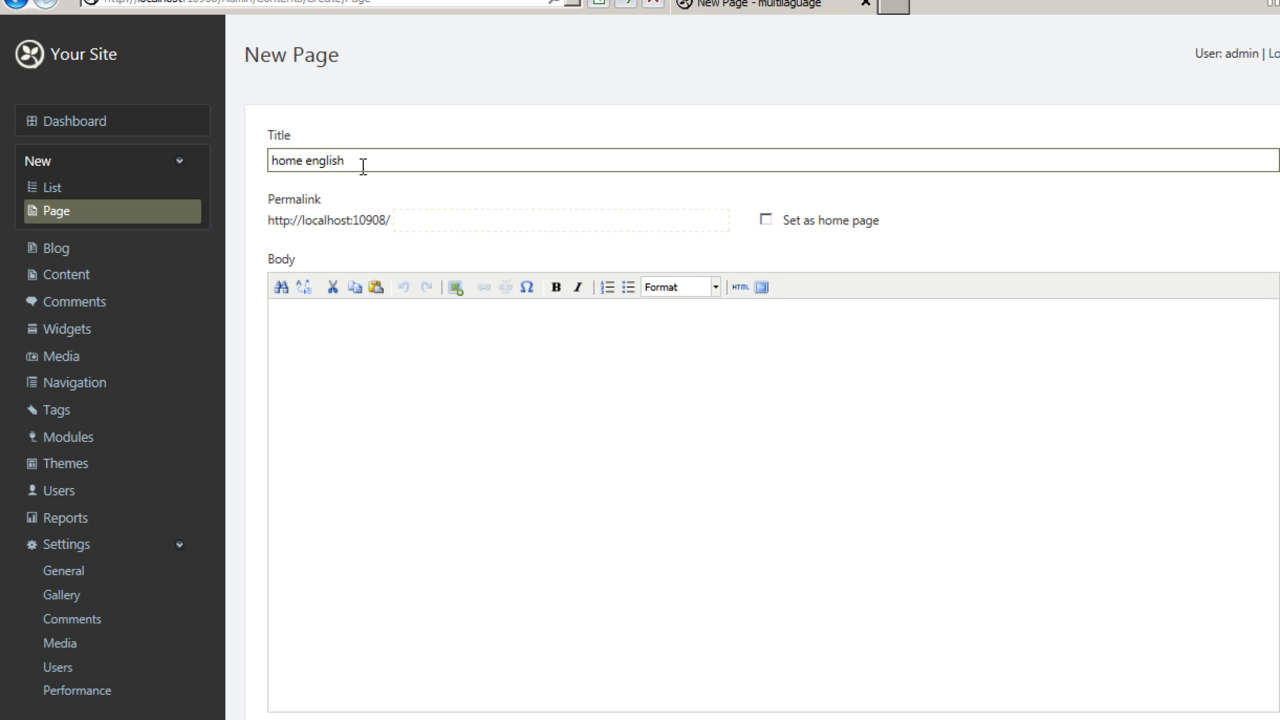
Enter the body text 'english home' followed by a line 'kjdksjkdjksd khdfuiy4yra fhuyt84430olcs'.
{"action": "left_click", "coordinate": [437, 360]}
{"action": "type", "text": "english home"}
{"action": "key", "text": "Return"}
{"action": "type", "text": "kjdksjkdjksd khdfuiy4yra fhuyt84430olcs"}
{"action": "scroll", "coordinate": [437, 360], "scroll_direction": "down", "scroll_amount": 3}
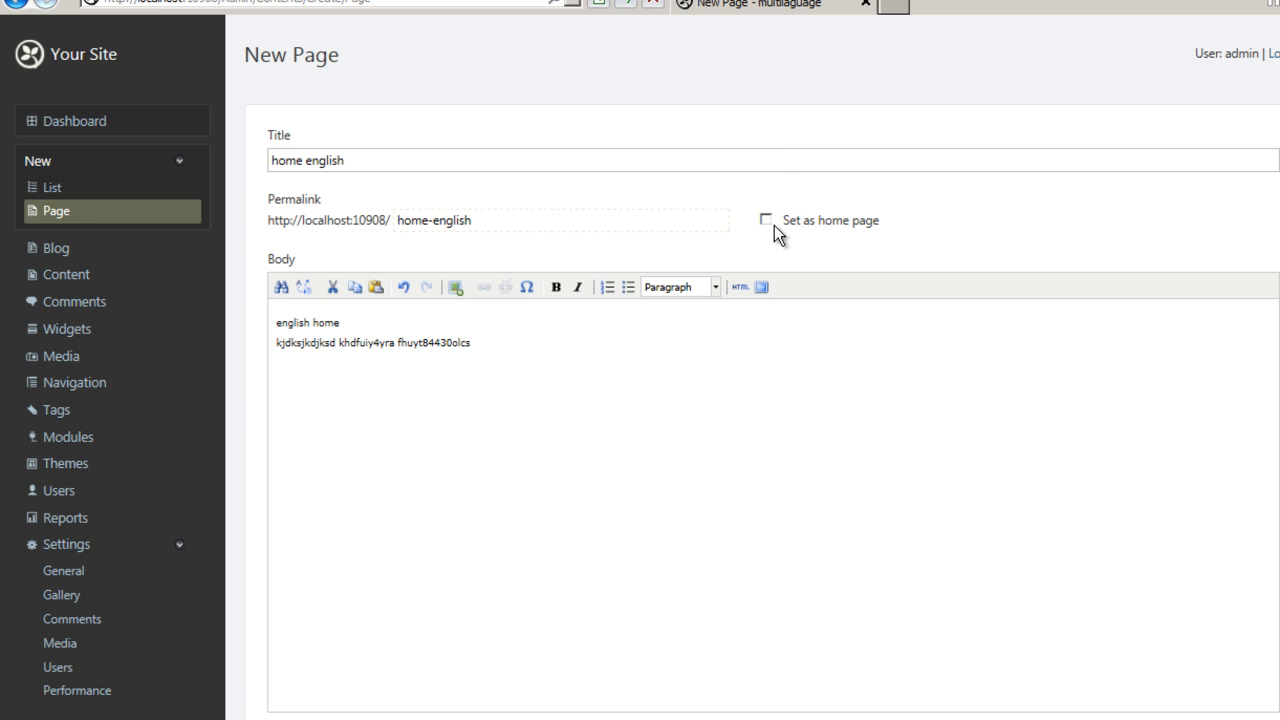
Set the page as the home page and show it on the main menu with menu text 'Home'.
{"action": "left_click", "coordinate": [766, 220]}
{"action": "scroll", "coordinate": [769, 235], "scroll_direction": "down", "scroll_amount": 3}
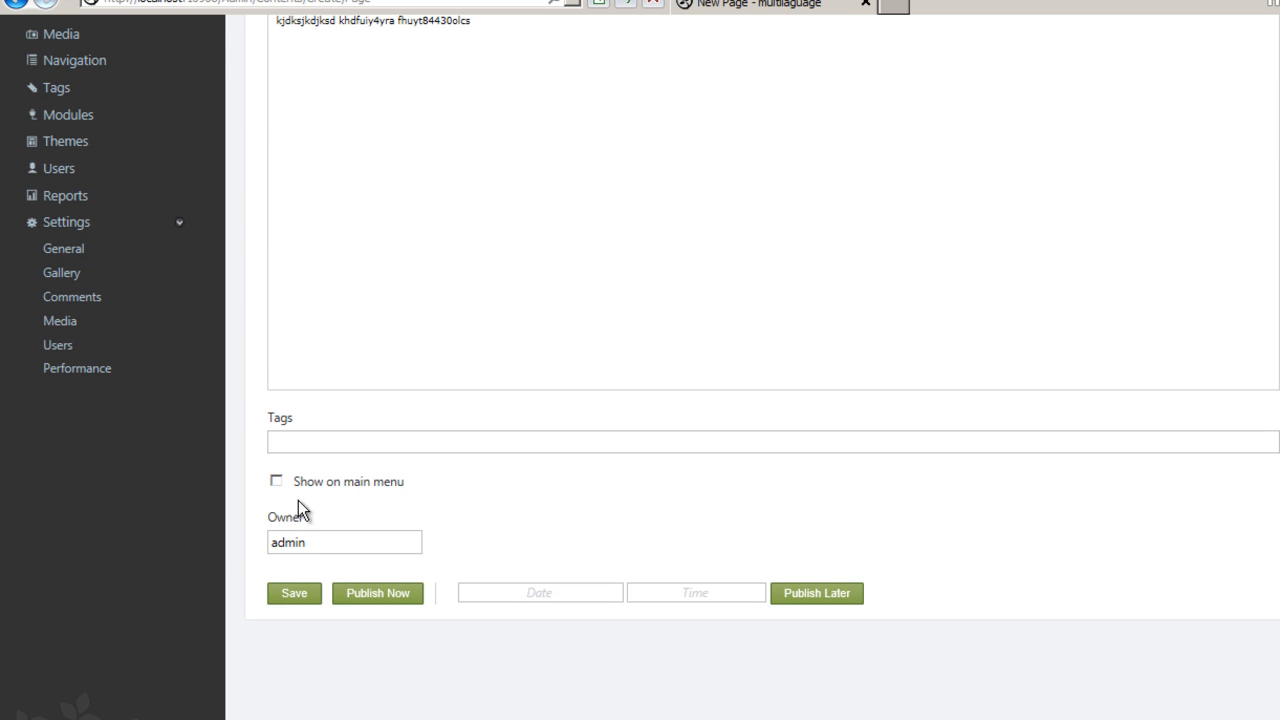
{"action": "left_click", "coordinate": [276, 481]}
{"action": "left_click", "coordinate": [313, 525]}
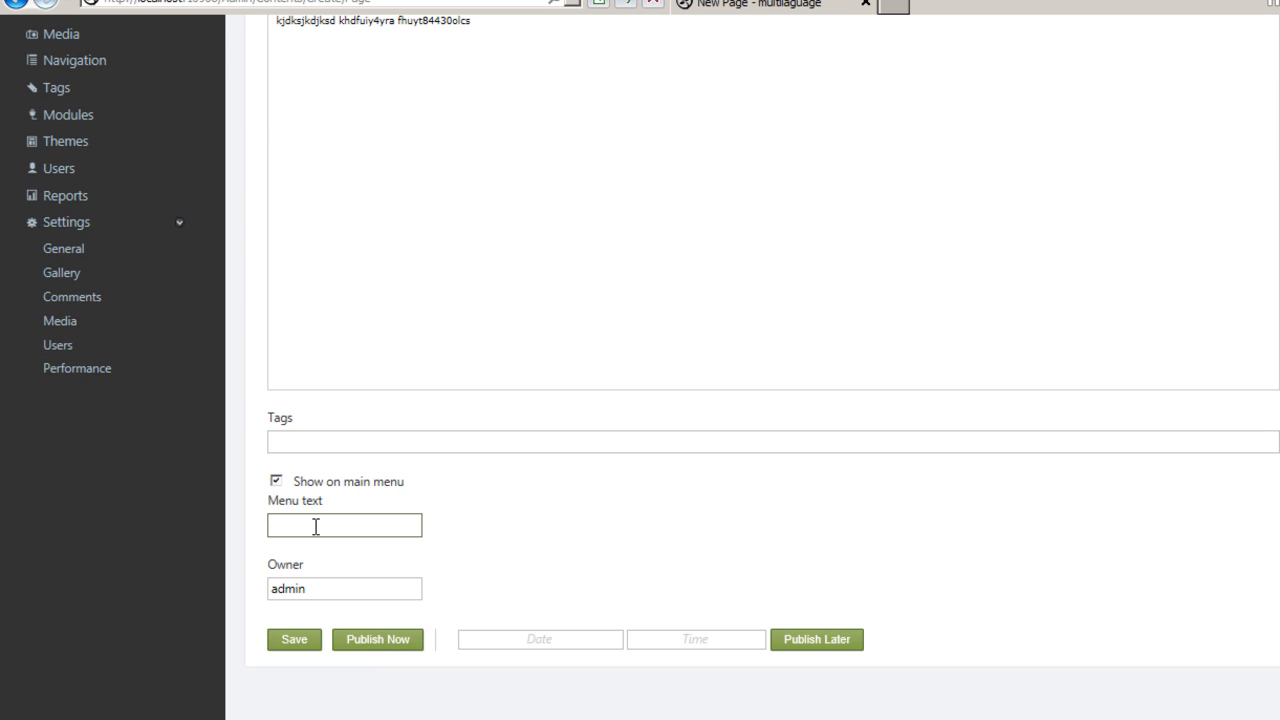
{"action": "type", "text": "Home"}
Publish the page and open the content items list.
{"action": "scroll", "coordinate": [495, 638], "scroll_direction": "down", "scroll_amount": 1}
{"action": "left_click", "coordinate": [382, 596]}
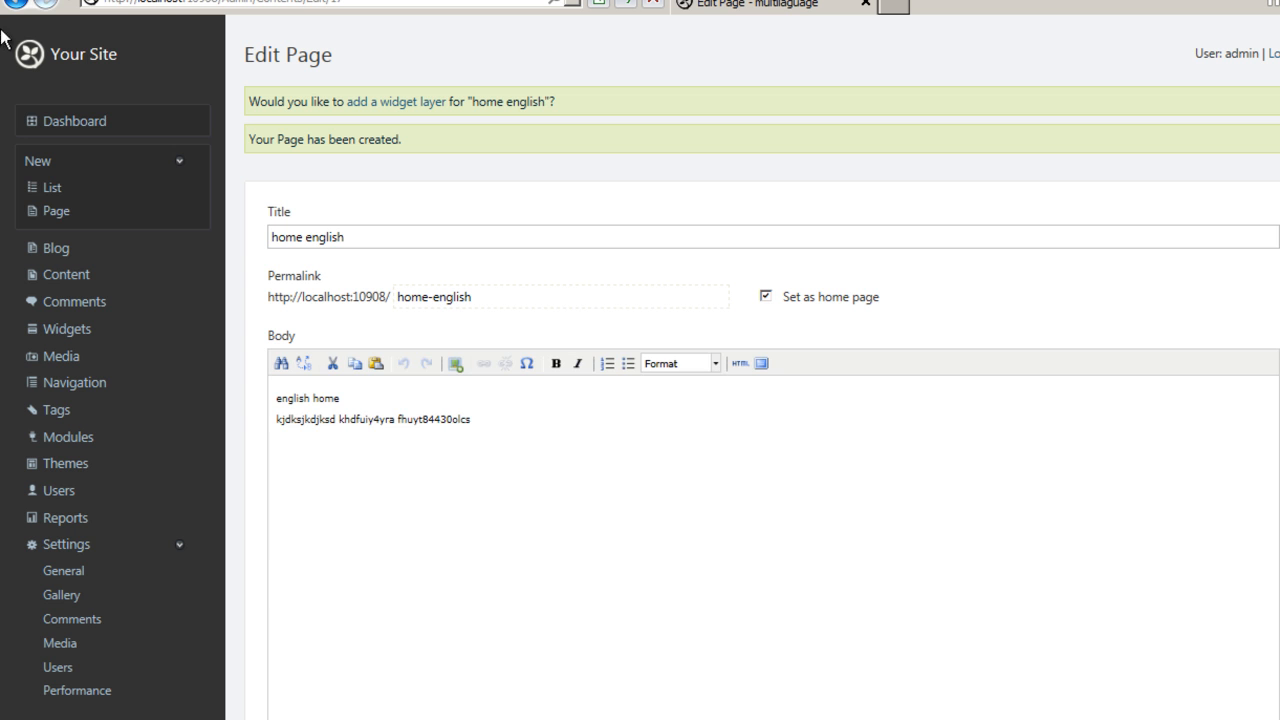
{"action": "left_click", "coordinate": [77, 272]}
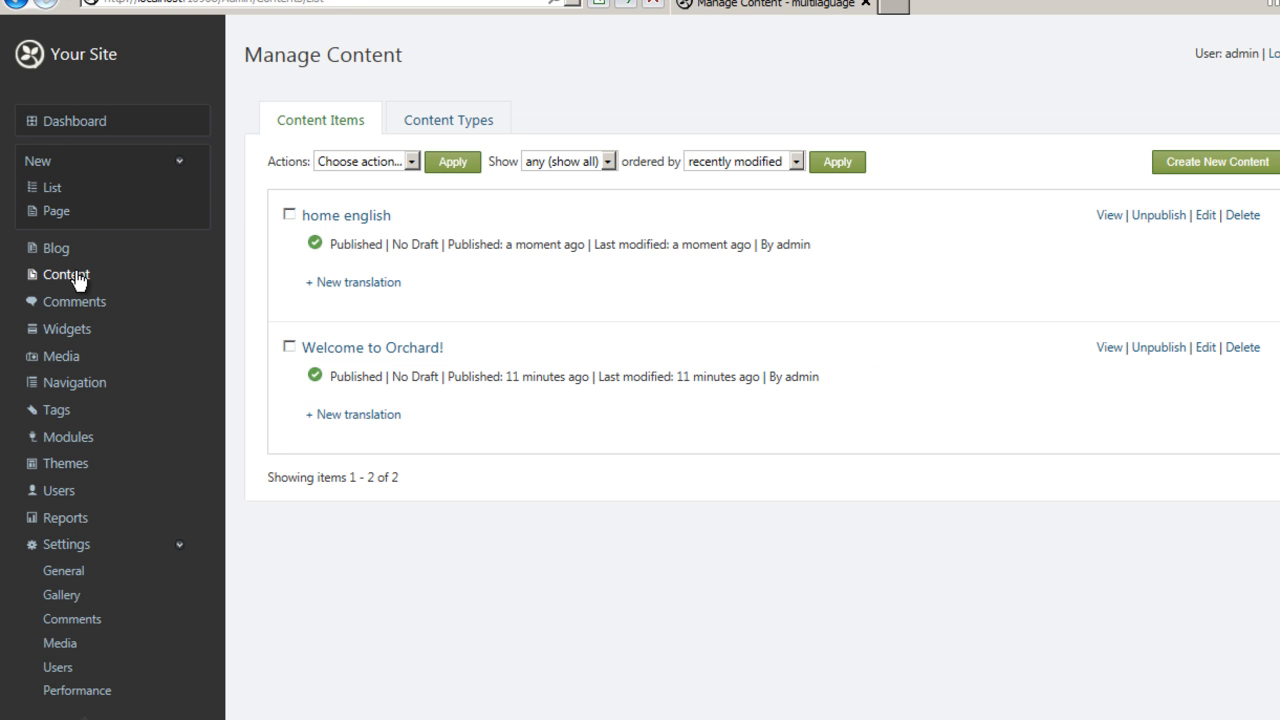
Start a new translation of the 'home english' page and set its culture to pt-PT.
{"action": "left_click_drag", "start_coordinate": [420, 281], "coordinate": [312, 285]}
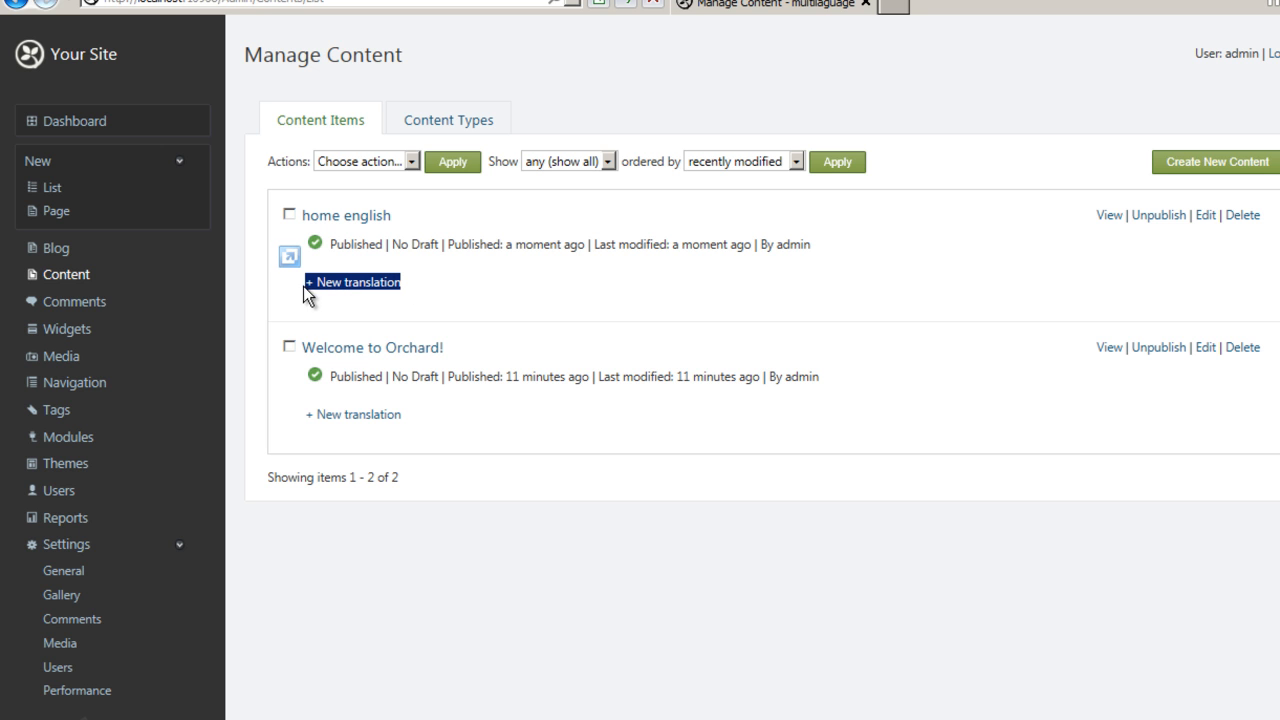
{"action": "left_click", "coordinate": [432, 281]}
{"action": "left_click", "coordinate": [386, 288]}
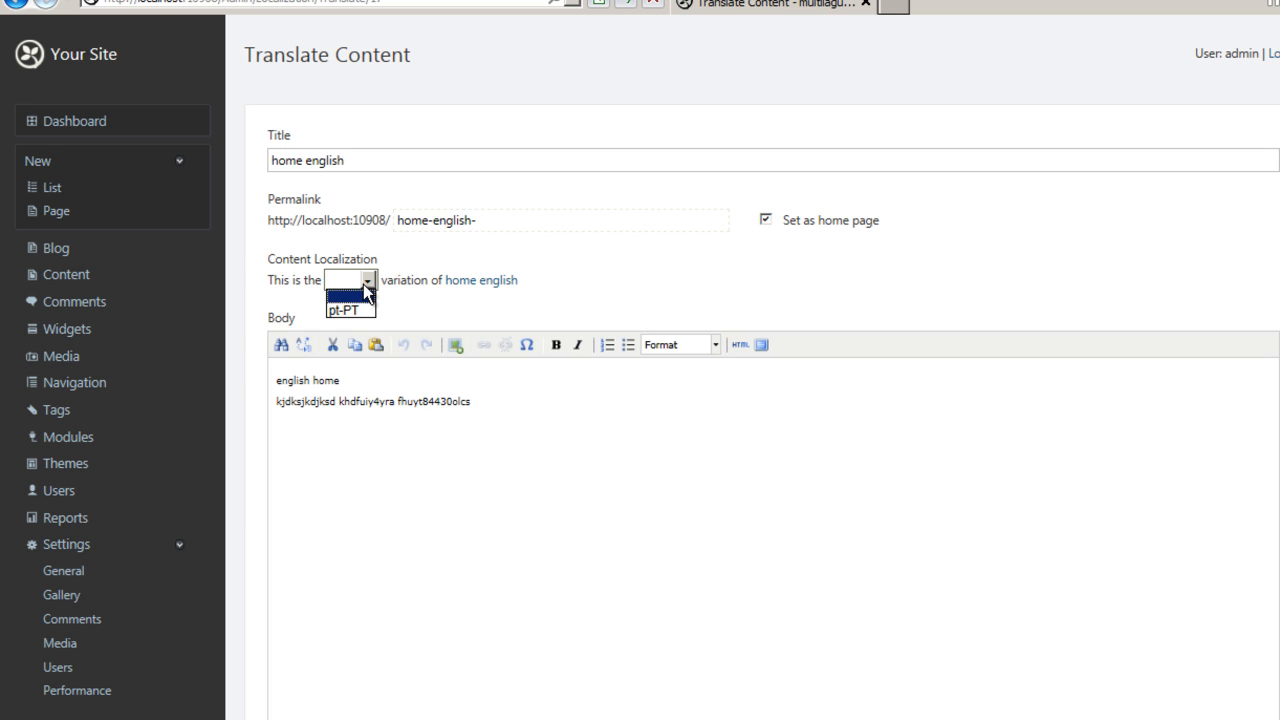
{"action": "left_click", "coordinate": [350, 311]}
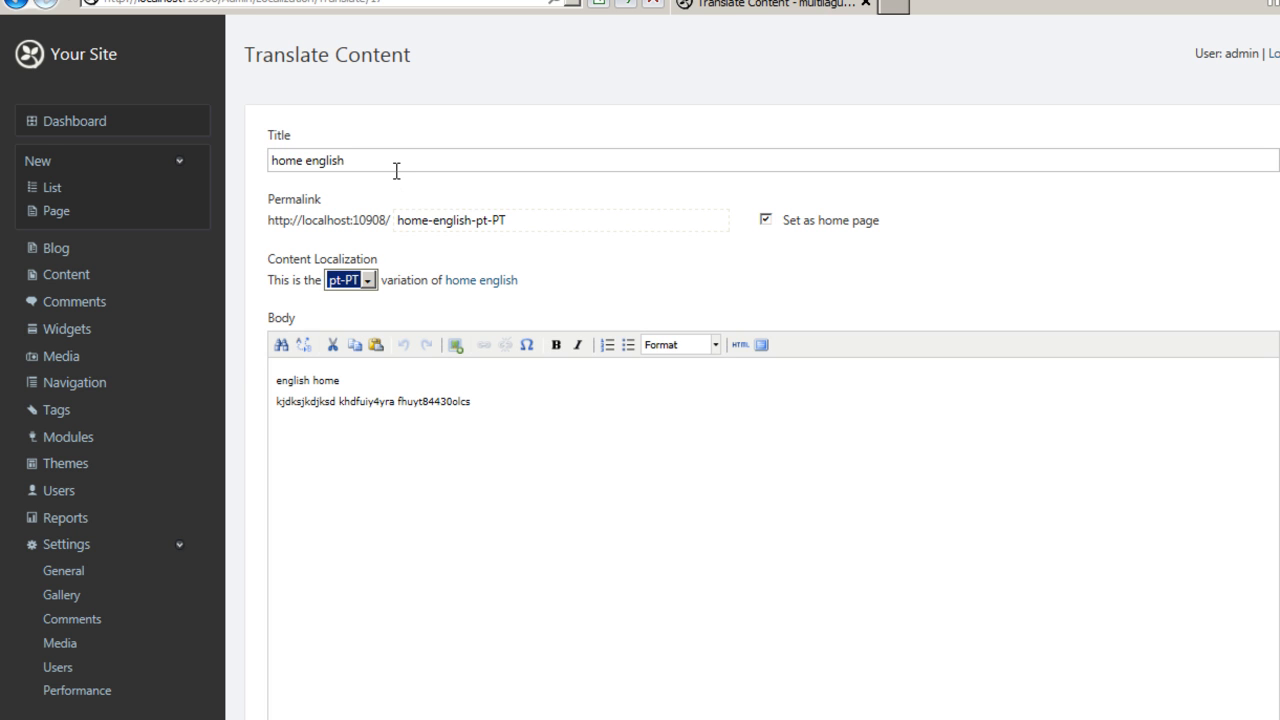
Retitle the translation 'home Potugues' and replace 'english' in the body's first line with 'Potugues'.
{"action": "left_click", "coordinate": [396, 171]}
{"action": "key", "text": "BackSpace"}
{"action": "key", "text": "BackSpace"}
{"action": "key", "text": "BackSpace"}
{"action": "key", "text": "BackSpace"}
{"action": "key", "text": "BackSpace"}
{"action": "key", "text": "BackSpace"}
{"action": "key", "text": "BackSpace"}
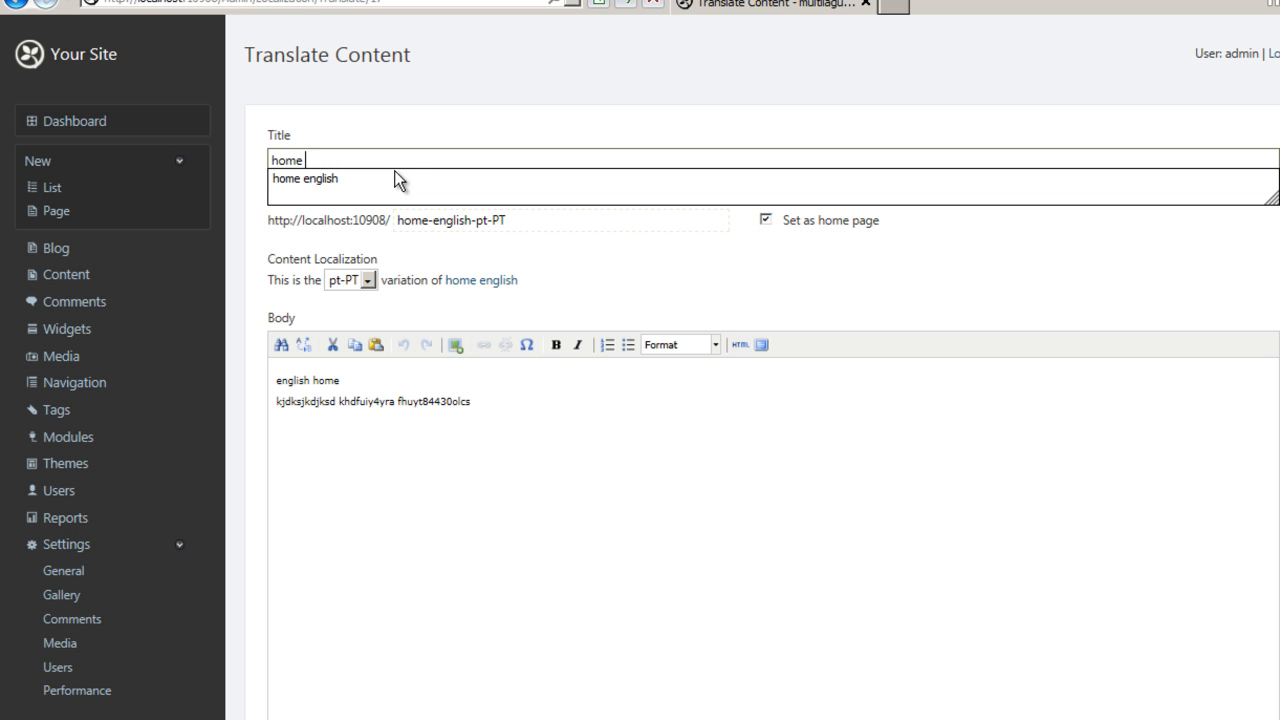
{"action": "type", "text": "Potugues"}
{"action": "double_click", "coordinate": [294, 380]}
{"action": "type", "text": "Potugues"}
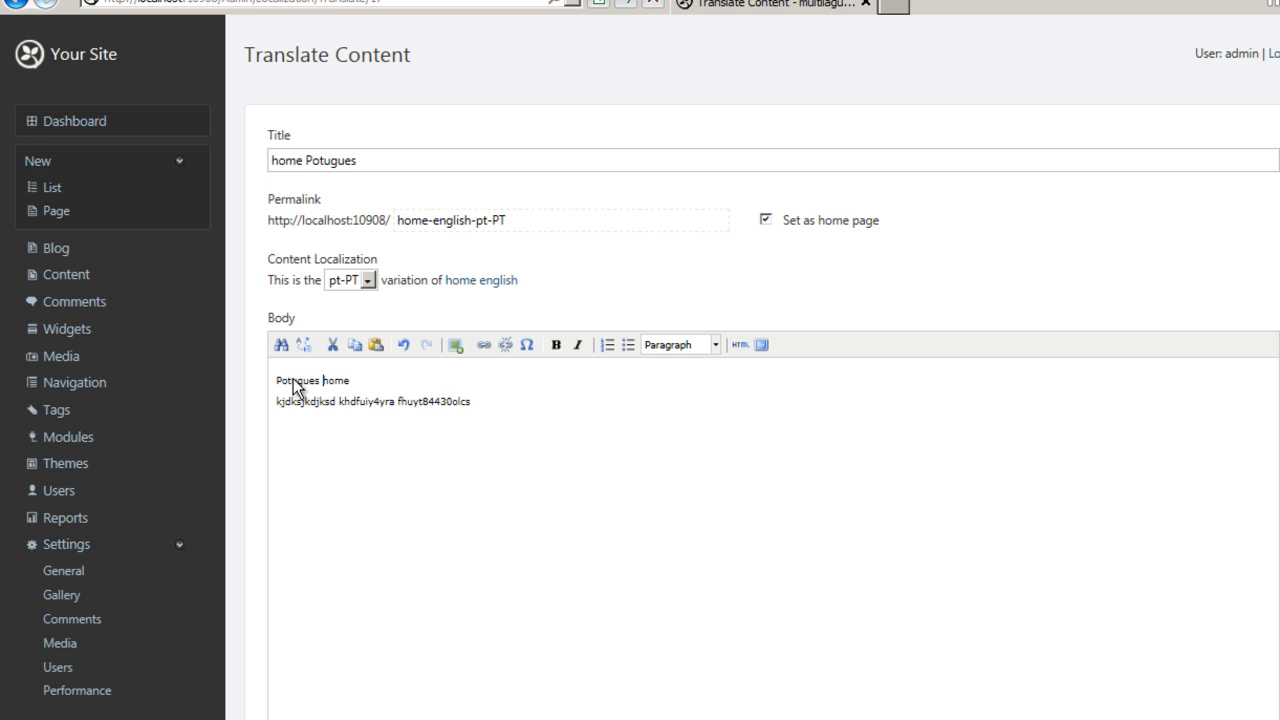
Set the translation's menu text to 'Home pt' and publish it.
{"action": "scroll", "coordinate": [314, 426], "scroll_direction": "down", "scroll_amount": 3}
{"action": "left_click", "coordinate": [322, 577]}
{"action": "key", "text": "BackSpace"}
{"action": "key", "text": "BackSpace"}
{"action": "type", "text": "me pt"}
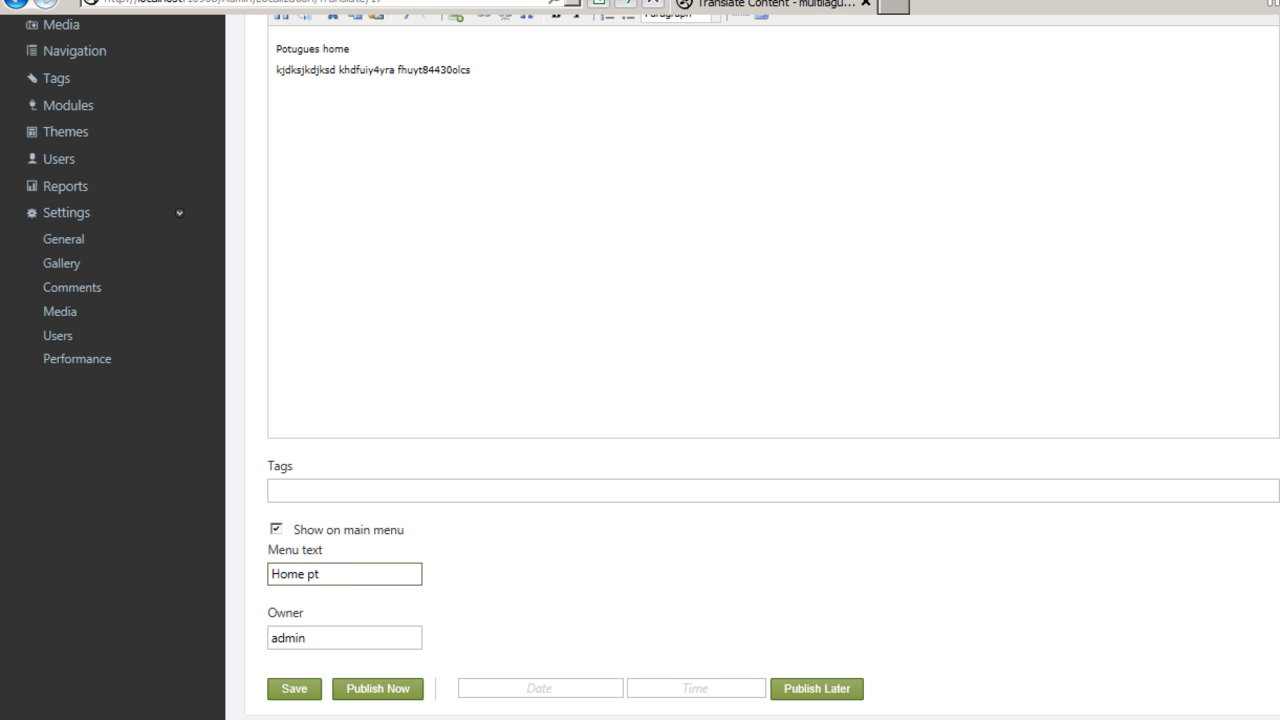
{"action": "left_click", "coordinate": [371, 690]}
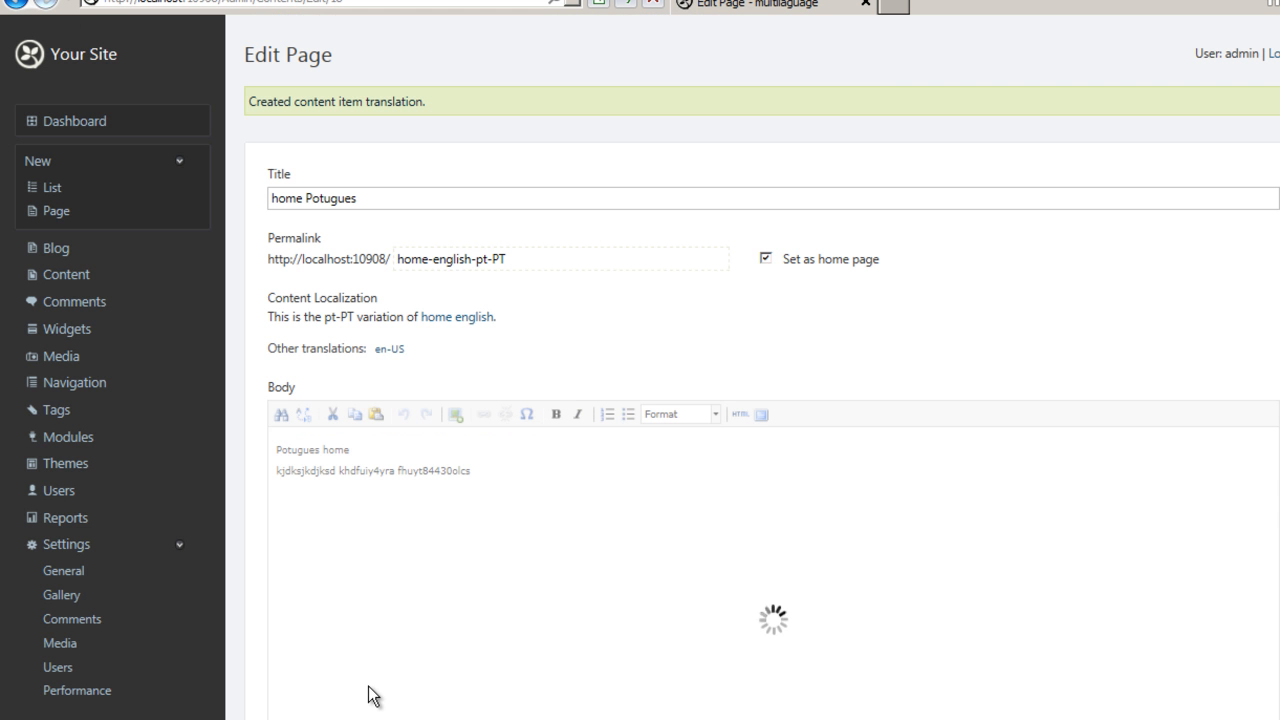
Check the content list, then open the public site and switch the culture picker between português and English.
{"action": "left_click", "coordinate": [80, 276]}
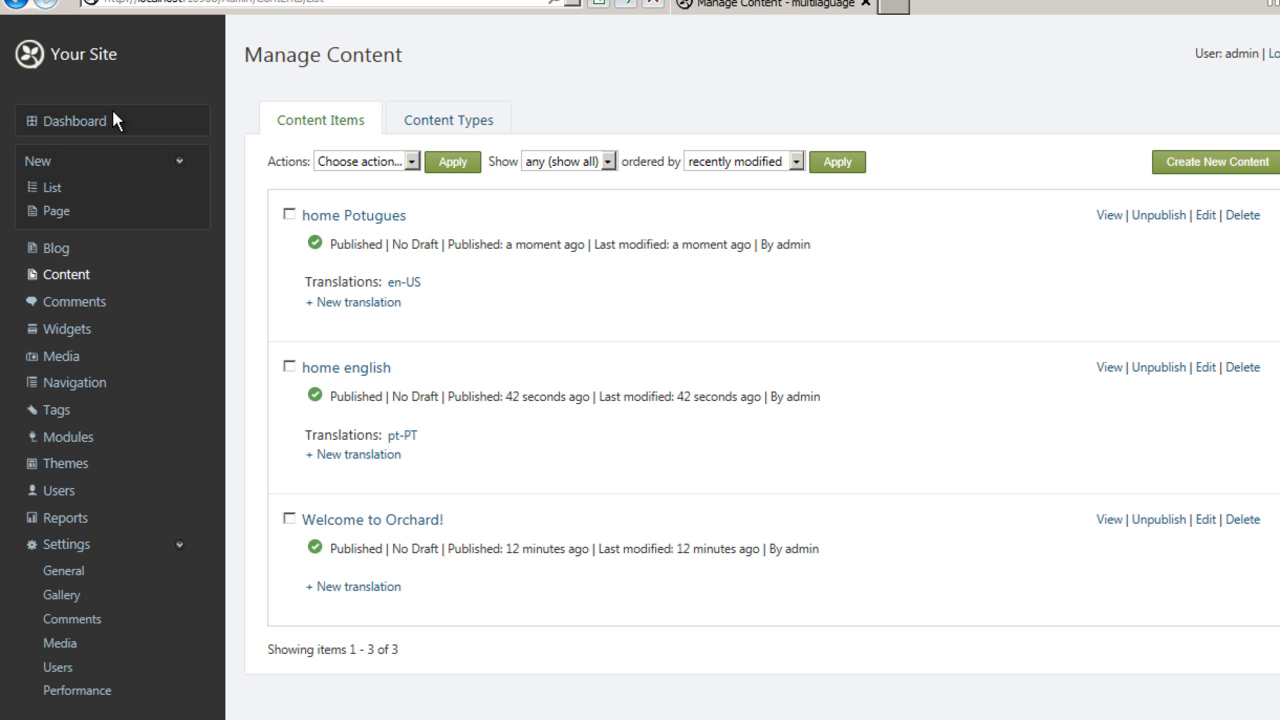
{"action": "left_click", "coordinate": [55, 65]}
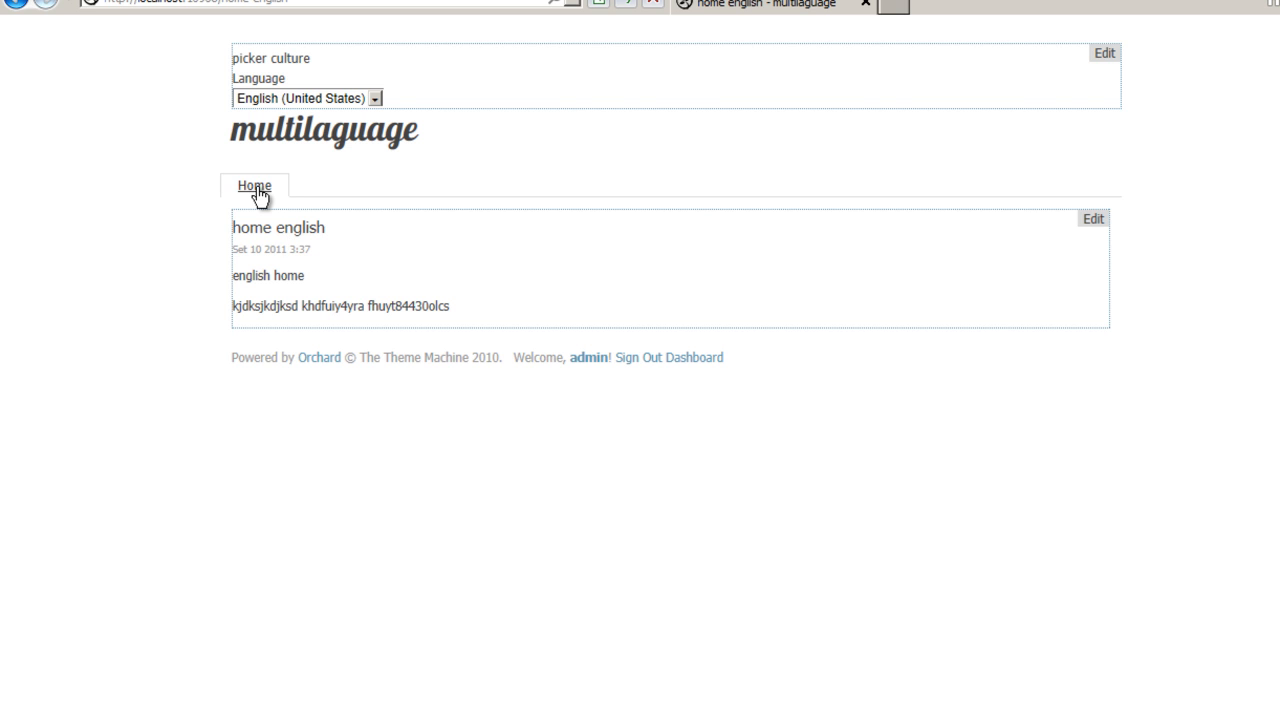
{"action": "left_click", "coordinate": [356, 98]}
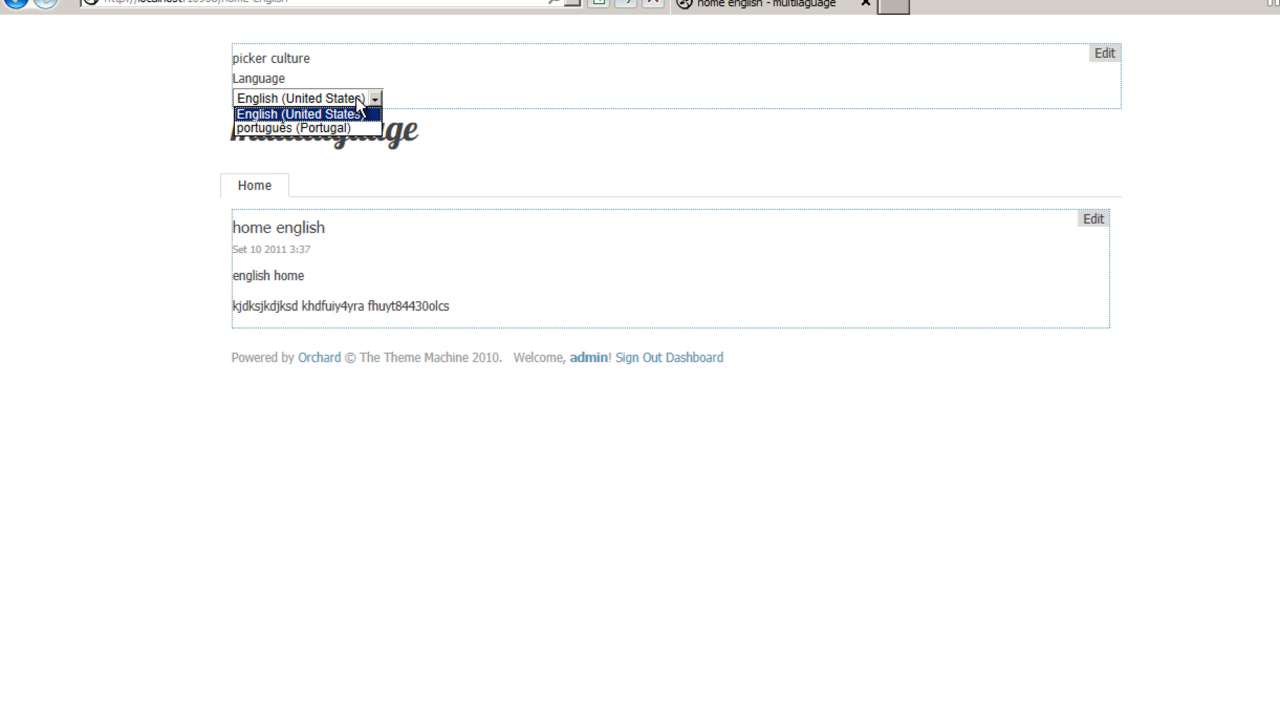
{"action": "left_click", "coordinate": [343, 128]}
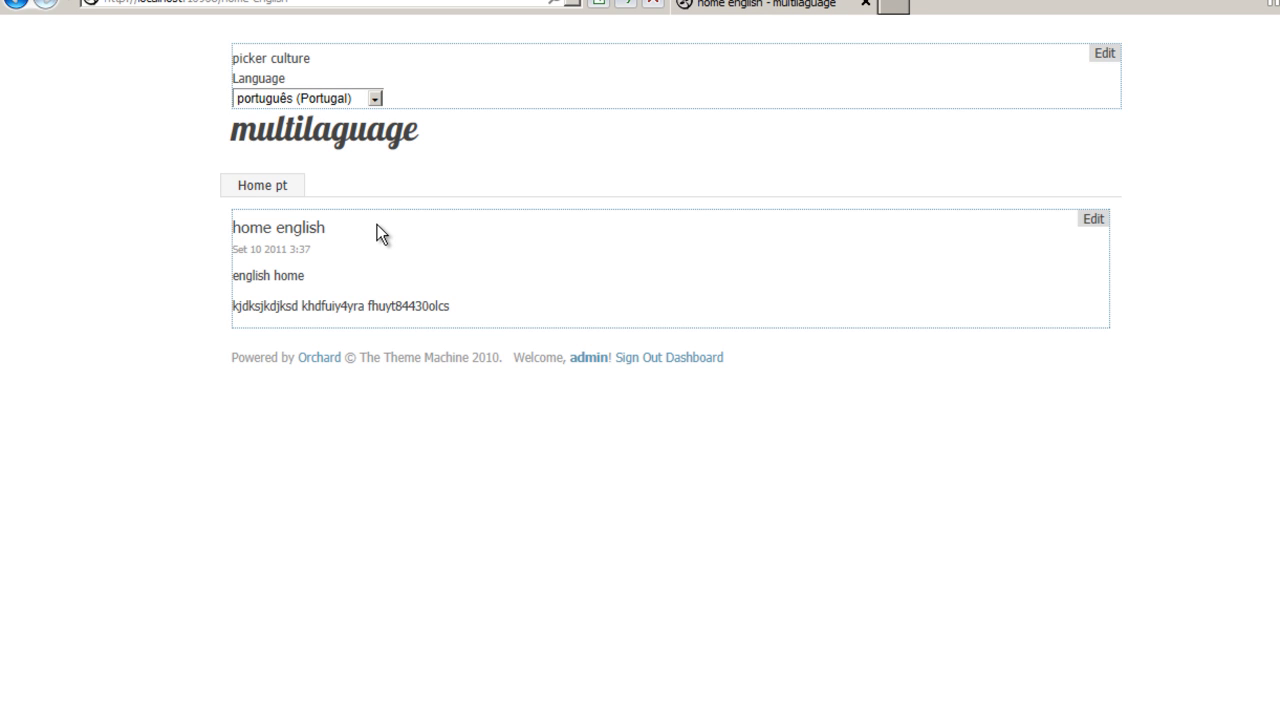
{"action": "left_click", "coordinate": [346, 96]}
{"action": "left_click", "coordinate": [320, 112]}
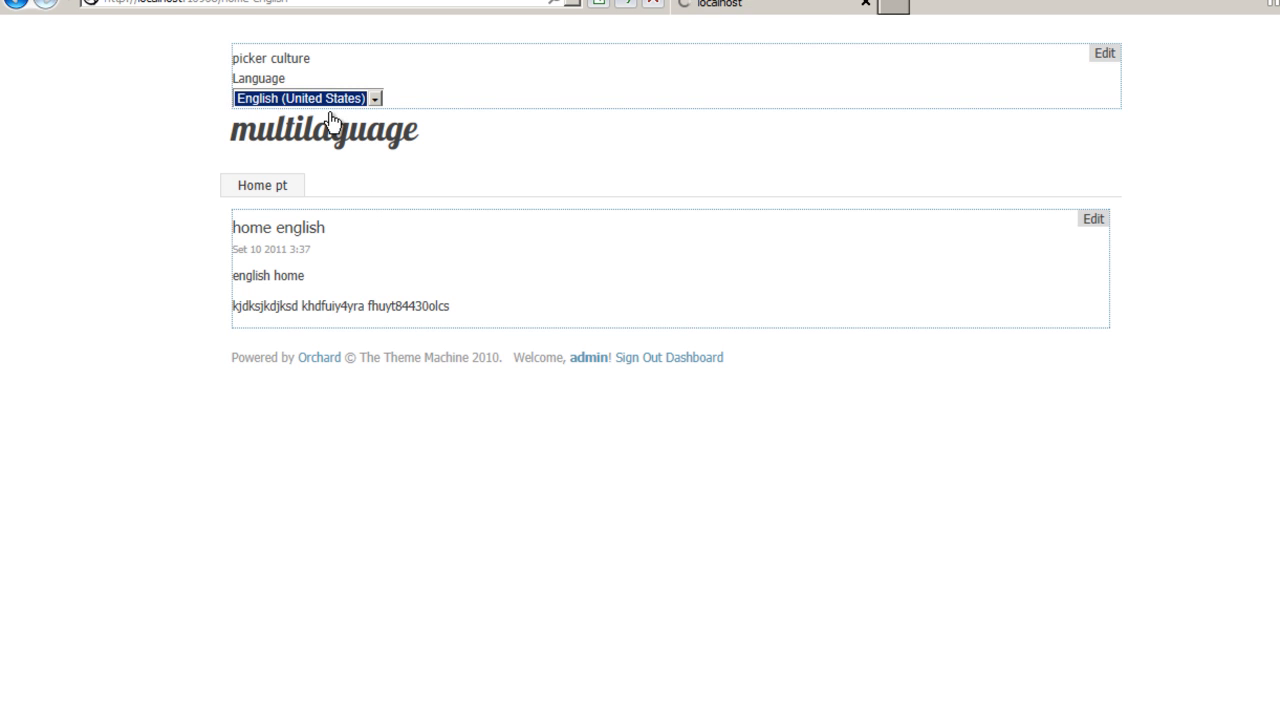
{"action": "left_click", "coordinate": [330, 99]}
{"action": "left_click", "coordinate": [323, 127]}
{"action": "left_click", "coordinate": [330, 98]}
{"action": "left_click", "coordinate": [320, 114]}
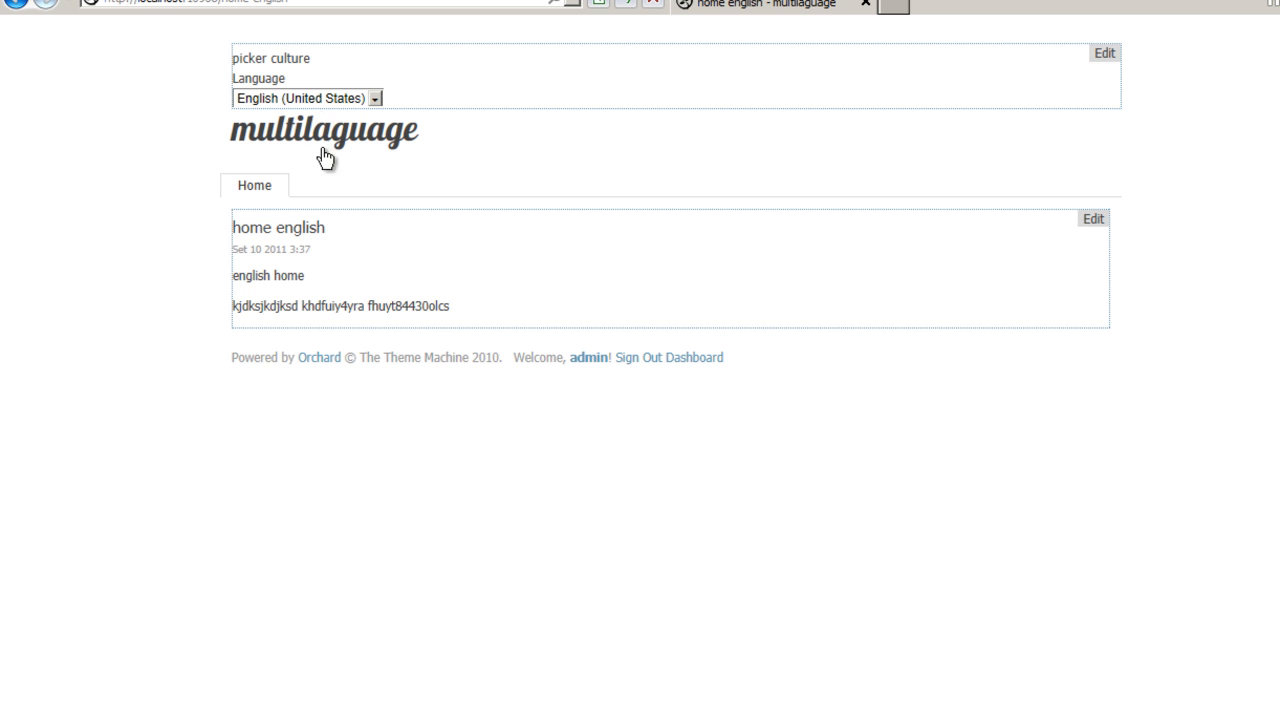
Create a new page titled 'page aux' with body text 'english'.
{"action": "left_click", "coordinate": [703, 358]}
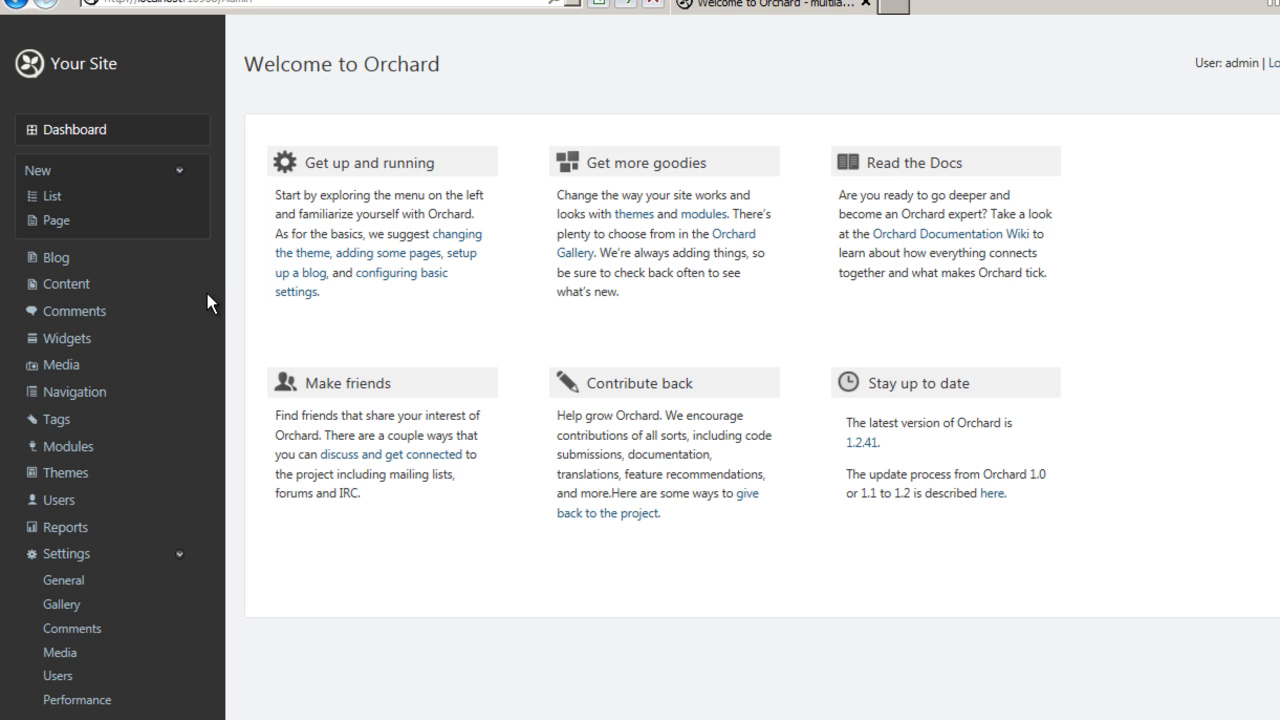
{"action": "left_click", "coordinate": [47, 221]}
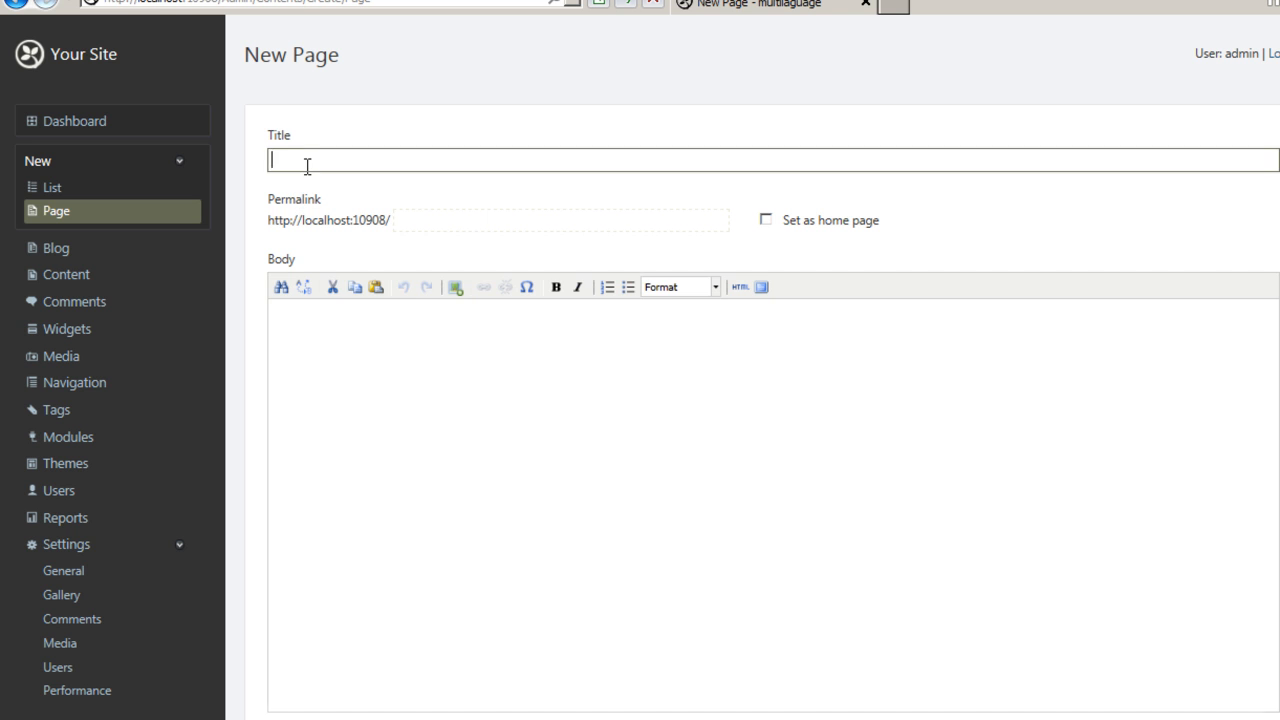
{"action": "type", "text": "page aux"}
{"action": "left_click", "coordinate": [385, 408]}
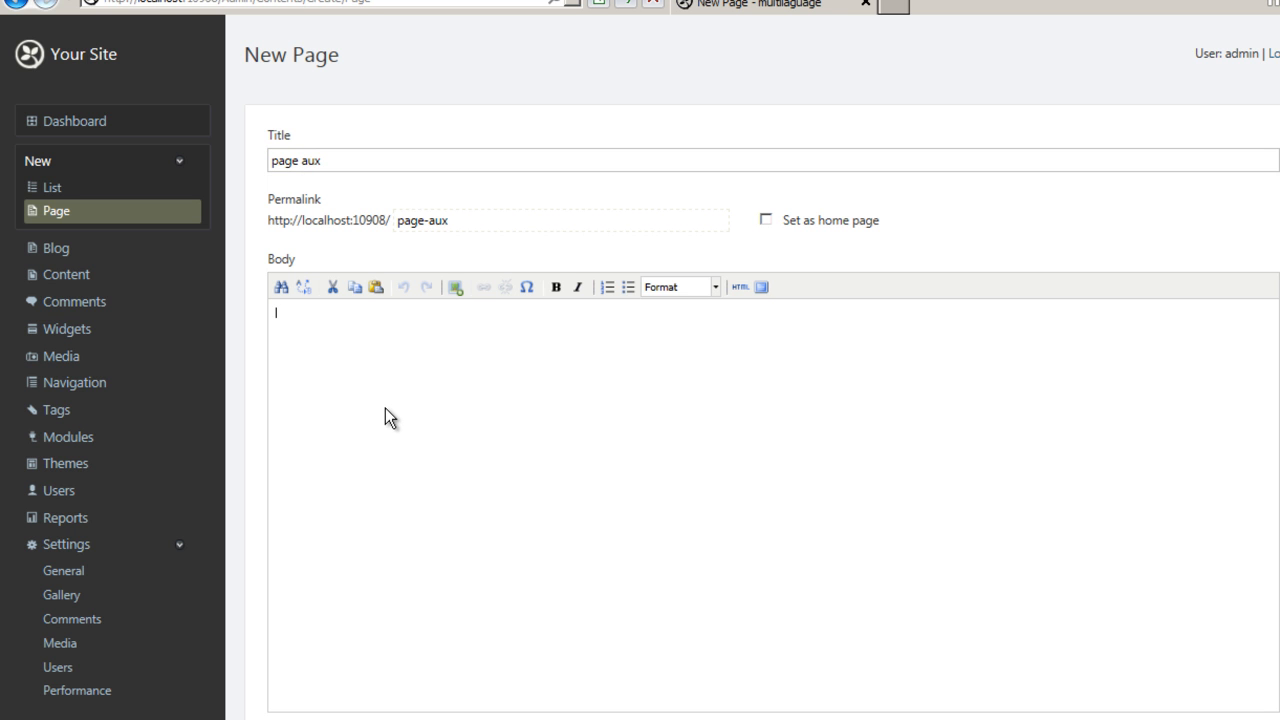
{"action": "type", "text": "english"}
Show the page on the main menu with menu text 'nameaux' and publish it.
{"action": "scroll", "coordinate": [385, 408], "scroll_direction": "down", "scroll_amount": 3}
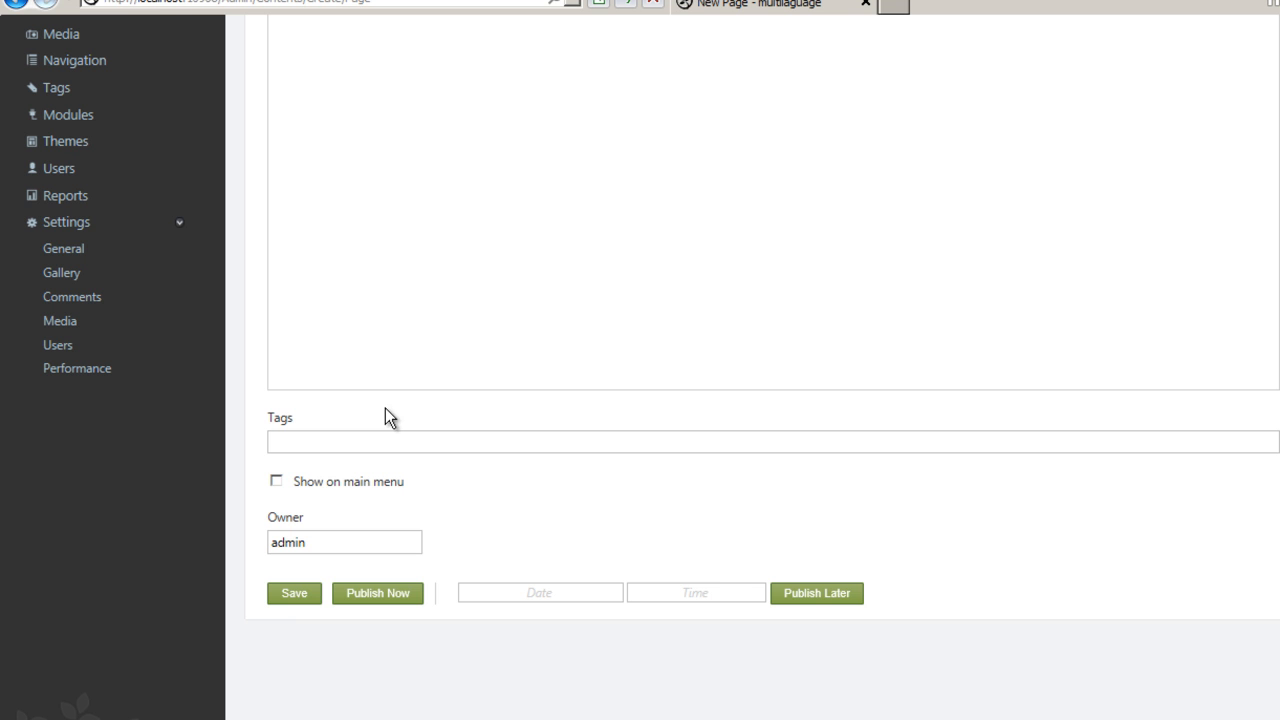
{"action": "left_click", "coordinate": [277, 483]}
{"action": "left_click", "coordinate": [340, 520]}
{"action": "left_click", "coordinate": [340, 520]}
{"action": "type", "text": "nameau"}
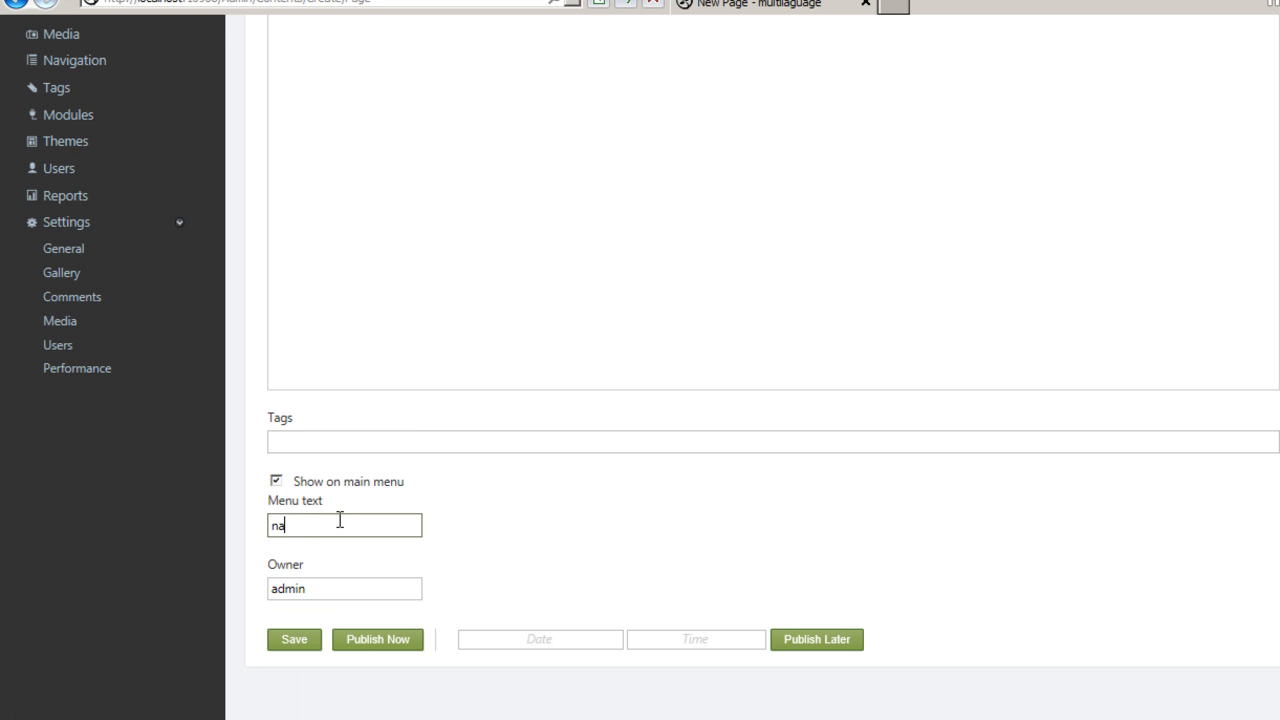
{"action": "type", "text": "x"}
{"action": "left_click", "coordinate": [378, 648]}
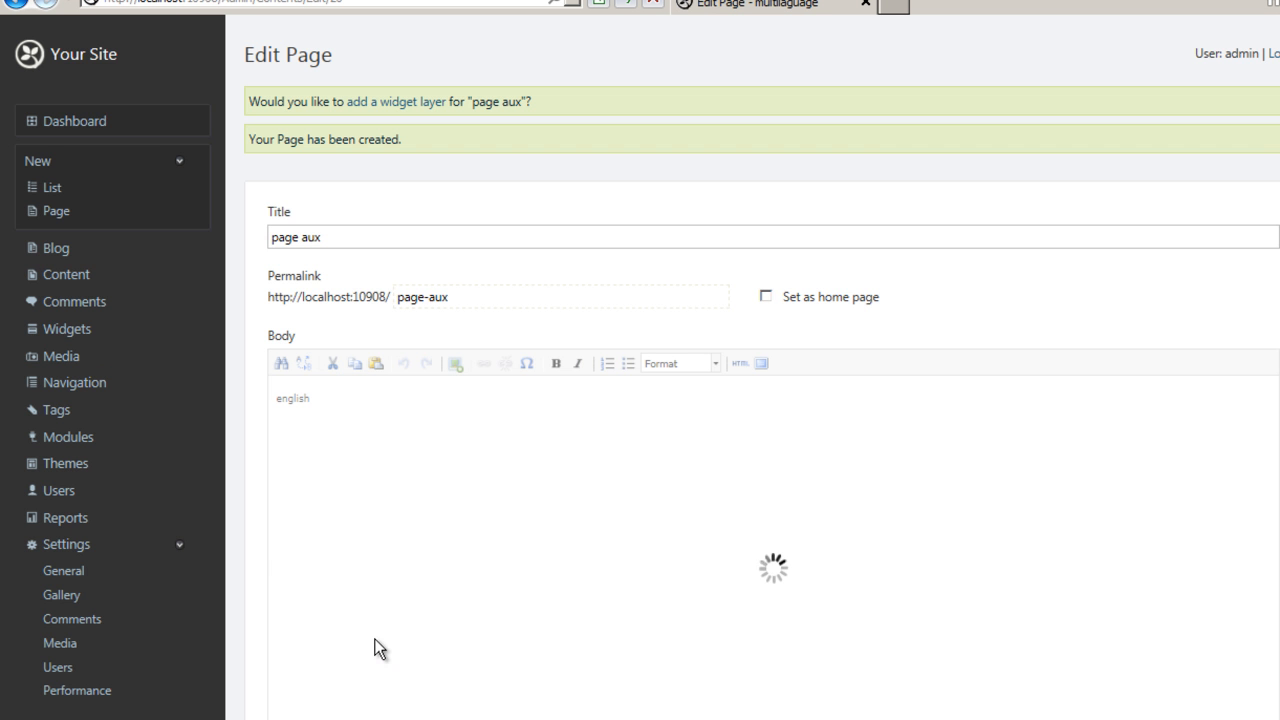
Open the public site and switch the culture picker between português and English to compare the menus.
{"action": "left_click", "coordinate": [93, 72]}
{"action": "left_click", "coordinate": [375, 98]}
{"action": "left_click", "coordinate": [293, 128]}
{"action": "left_click", "coordinate": [265, 98]}
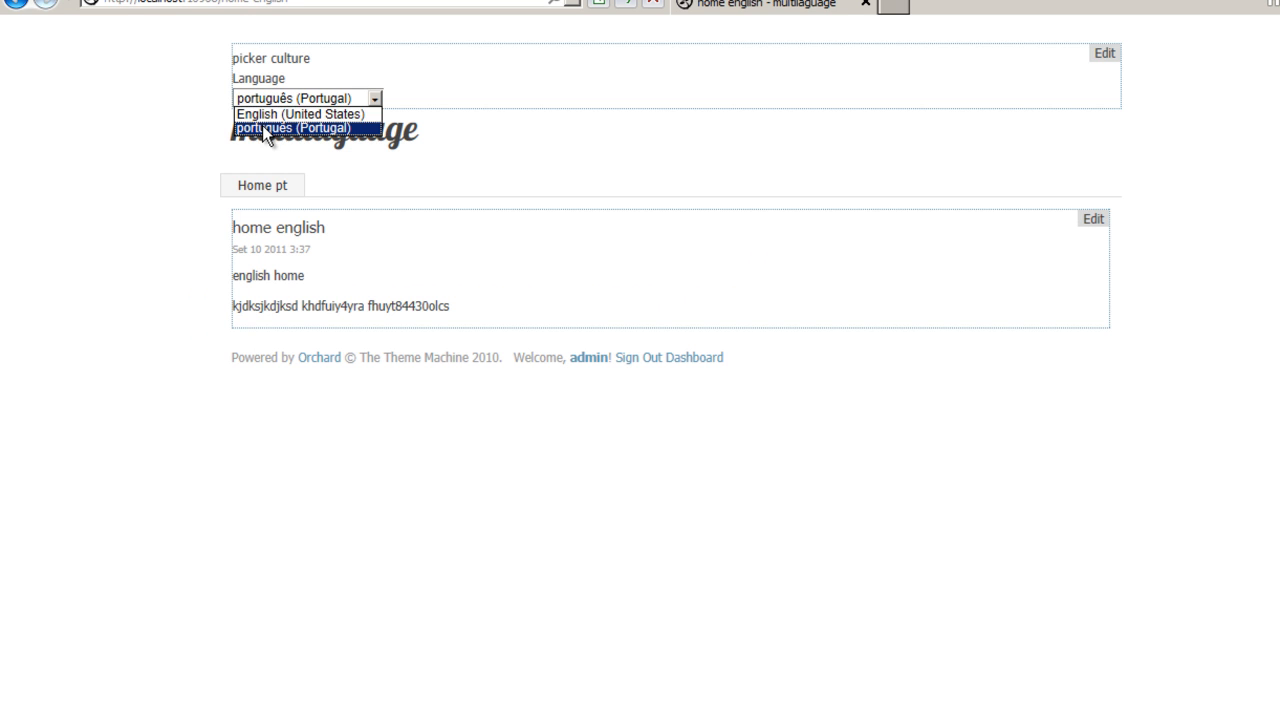
{"action": "left_click", "coordinate": [265, 114]}
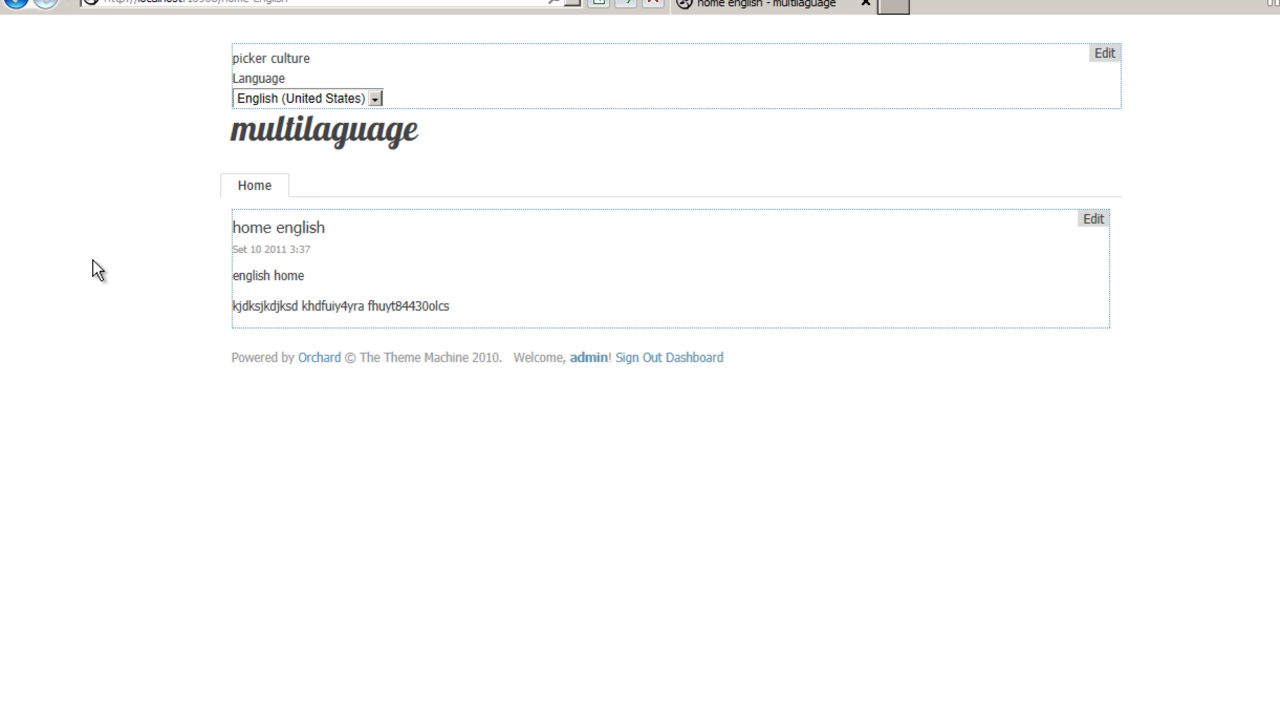
{"action": "left_click", "coordinate": [273, 98]}
{"action": "left_click", "coordinate": [279, 129]}
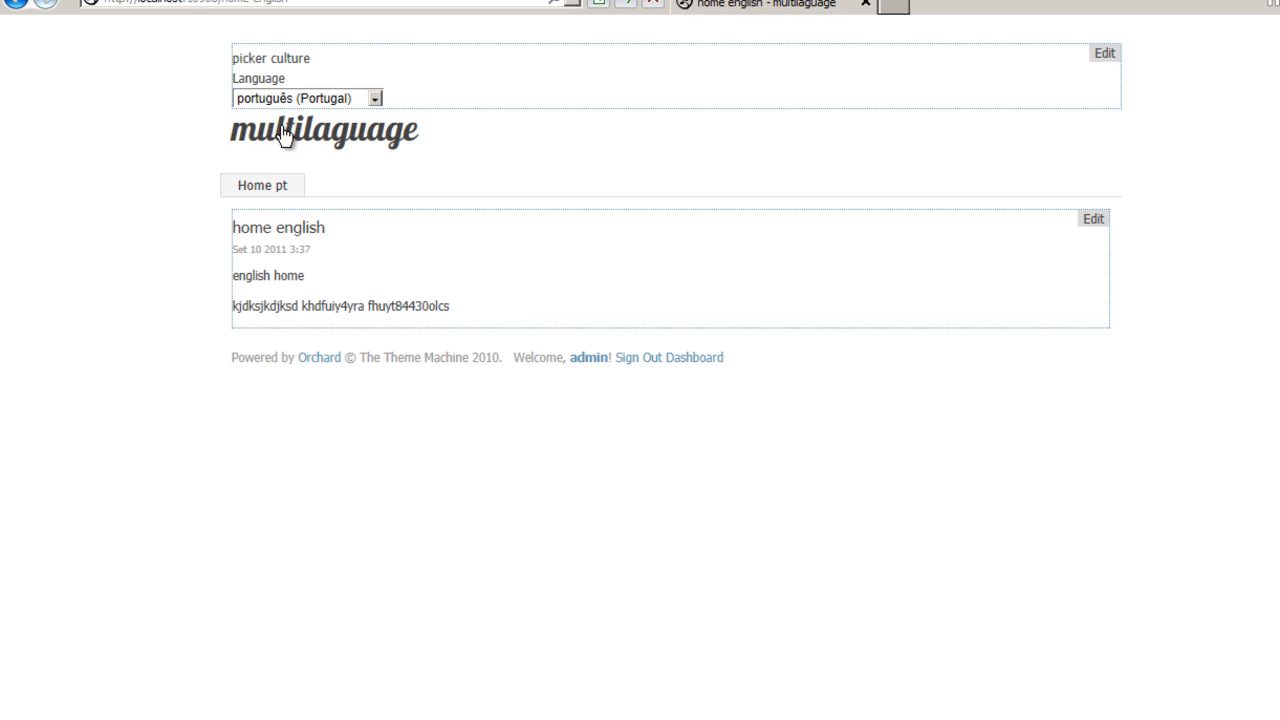
{"action": "left_click", "coordinate": [294, 100]}
{"action": "left_click", "coordinate": [295, 115]}
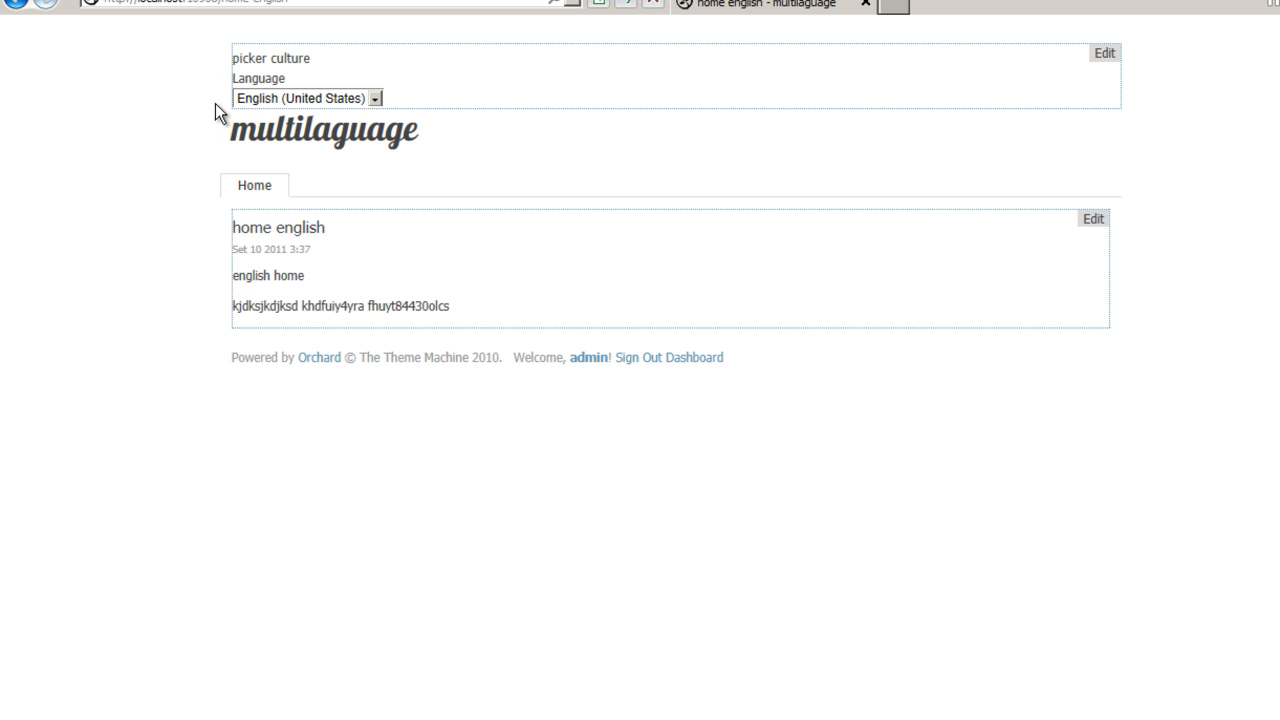
{"action": "left_click", "coordinate": [296, 100]}
{"action": "left_click", "coordinate": [298, 128]}
{"action": "left_click", "coordinate": [302, 100]}
{"action": "left_click", "coordinate": [301, 114]}
Create and publish a pt-PT translation of 'page aux' with body text 'potuguese'.
{"action": "left_click", "coordinate": [688, 362]}
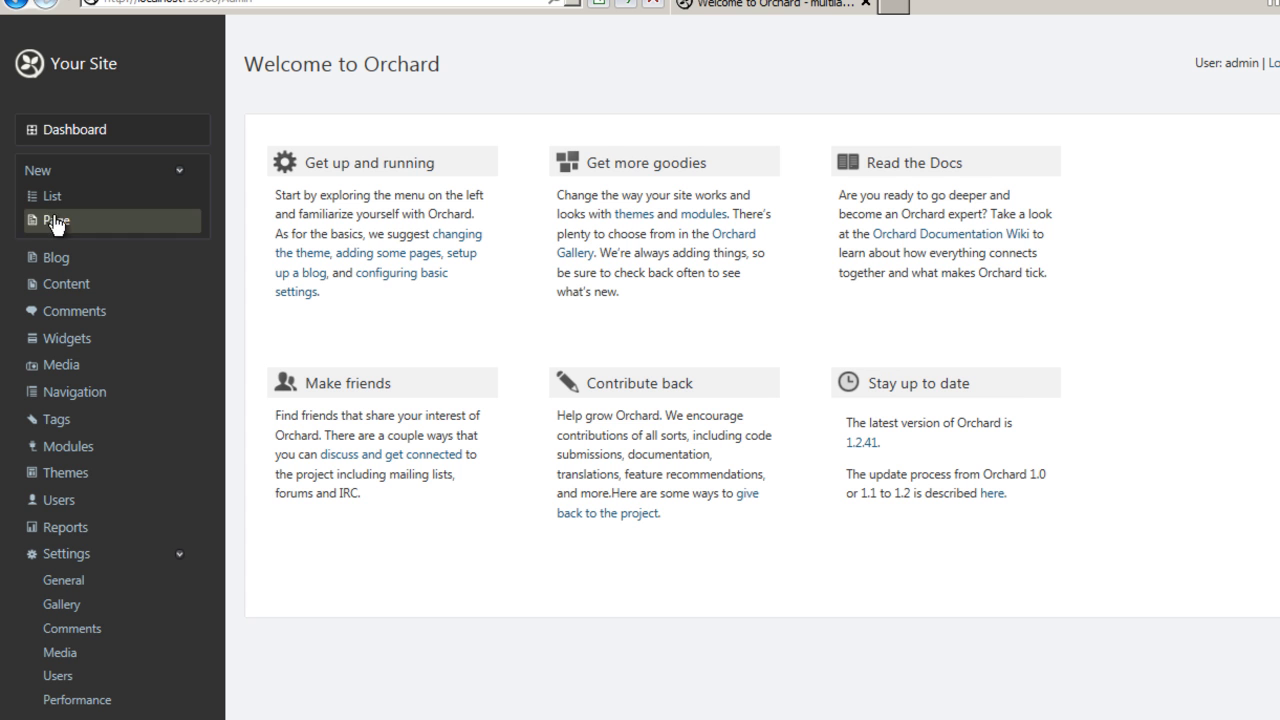
{"action": "left_click", "coordinate": [66, 285]}
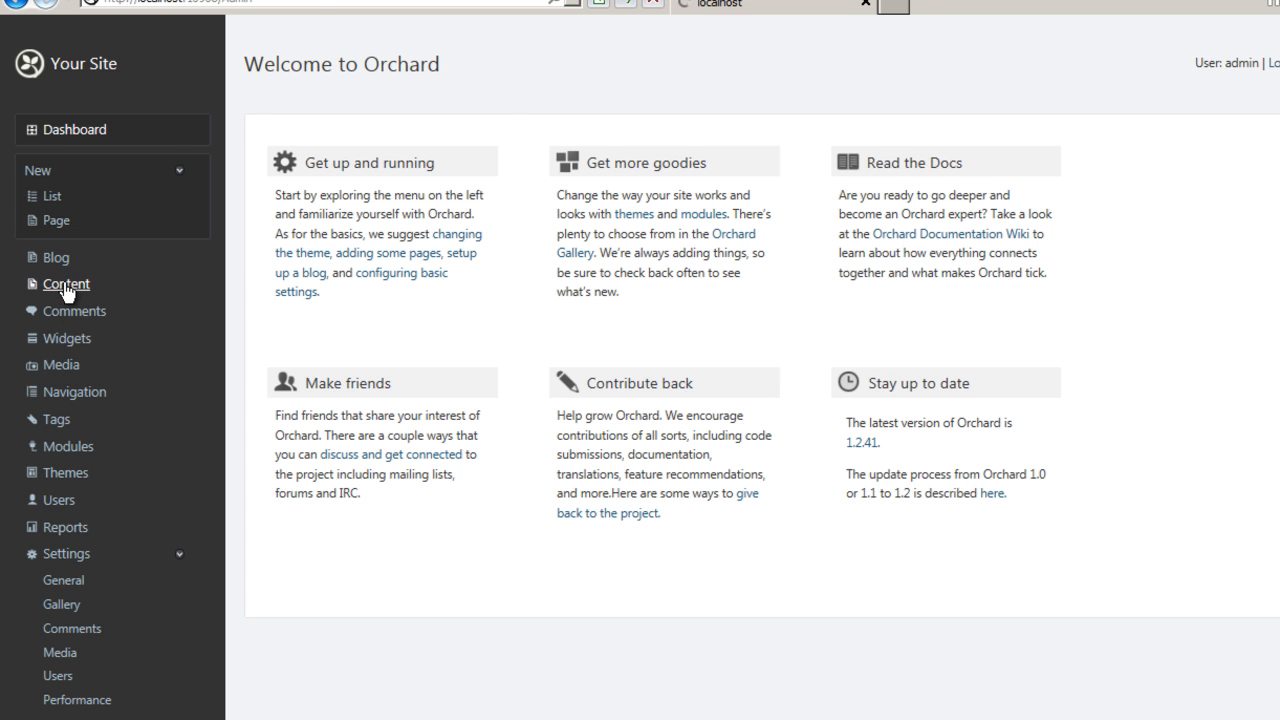
{"action": "left_click", "coordinate": [325, 286]}
{"action": "left_click", "coordinate": [368, 281]}
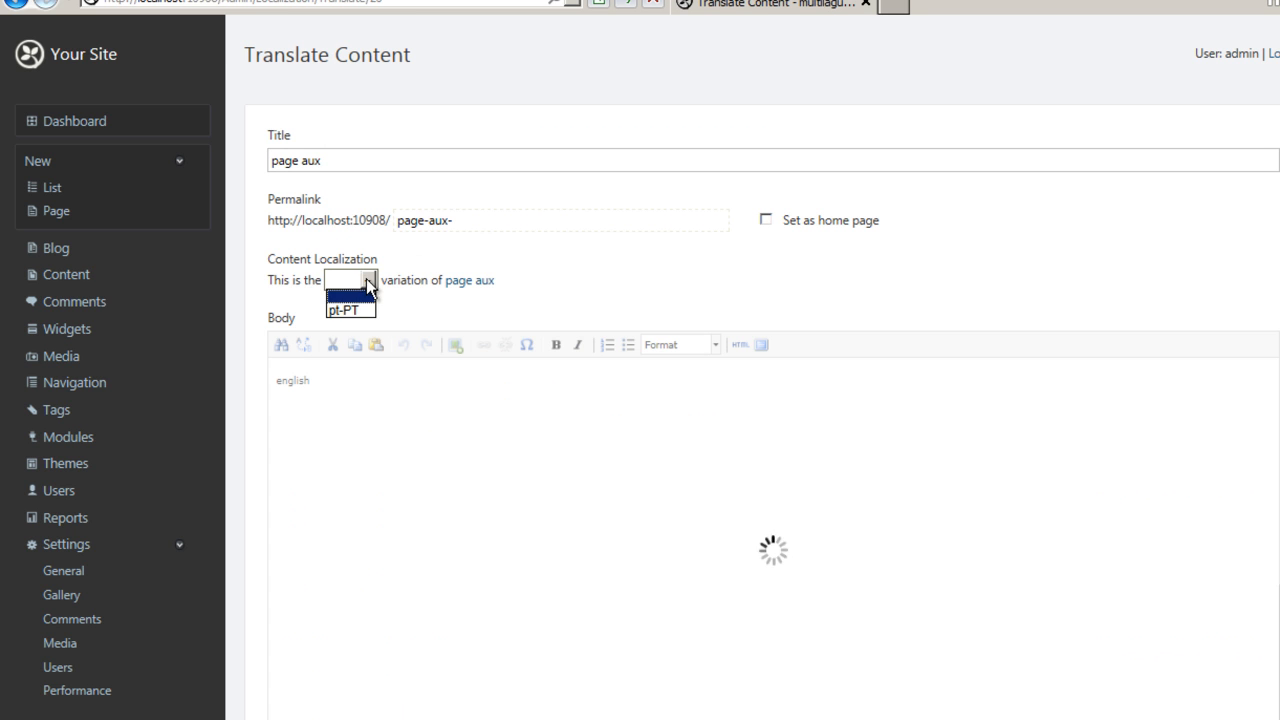
{"action": "left_click", "coordinate": [356, 309]}
{"action": "left_click", "coordinate": [364, 406]}
{"action": "key", "text": "BackSpace"}
{"action": "key", "text": "BackSpace"}
{"action": "key", "text": "BackSpace"}
{"action": "key", "text": "BackSpace"}
{"action": "key", "text": "BackSpace"}
{"action": "key", "text": "BackSpace"}
{"action": "key", "text": "BackSpace"}
{"action": "type", "text": "potuguese"}
{"action": "scroll", "coordinate": [364, 406], "scroll_direction": "down", "scroll_amount": 5}
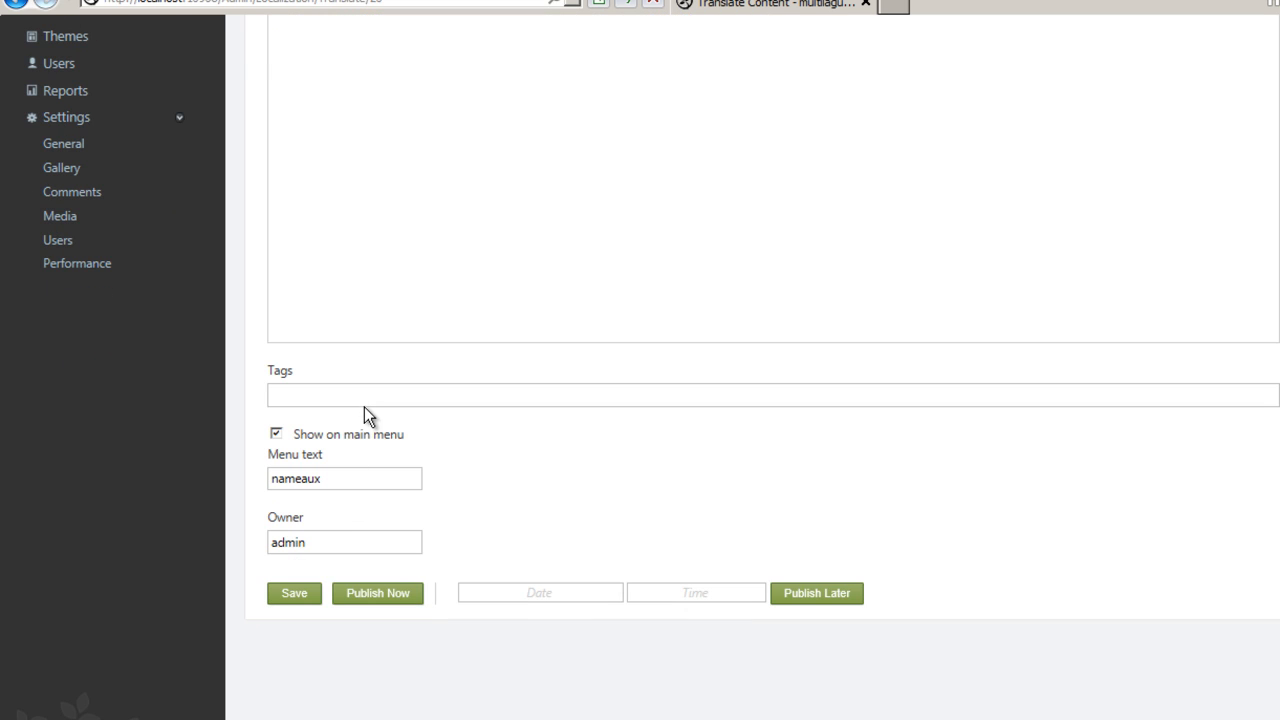
{"action": "left_click", "coordinate": [372, 598]}
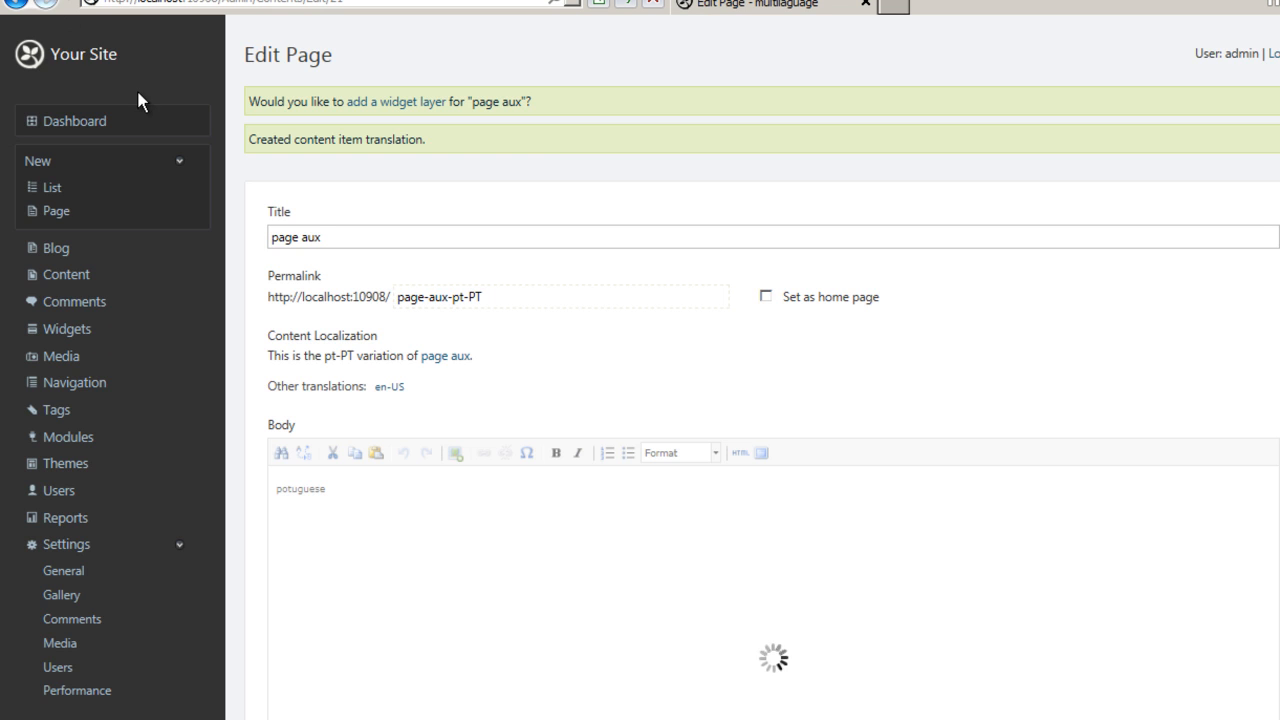
Open the public site and browse the menu tabs while switching the culture picker between both languages.
{"action": "left_click", "coordinate": [90, 51]}
{"action": "left_click", "coordinate": [343, 188]}
{"action": "left_click", "coordinate": [268, 195]}
{"action": "left_click", "coordinate": [376, 99]}
{"action": "left_click", "coordinate": [341, 127]}
{"action": "left_click", "coordinate": [338, 189]}
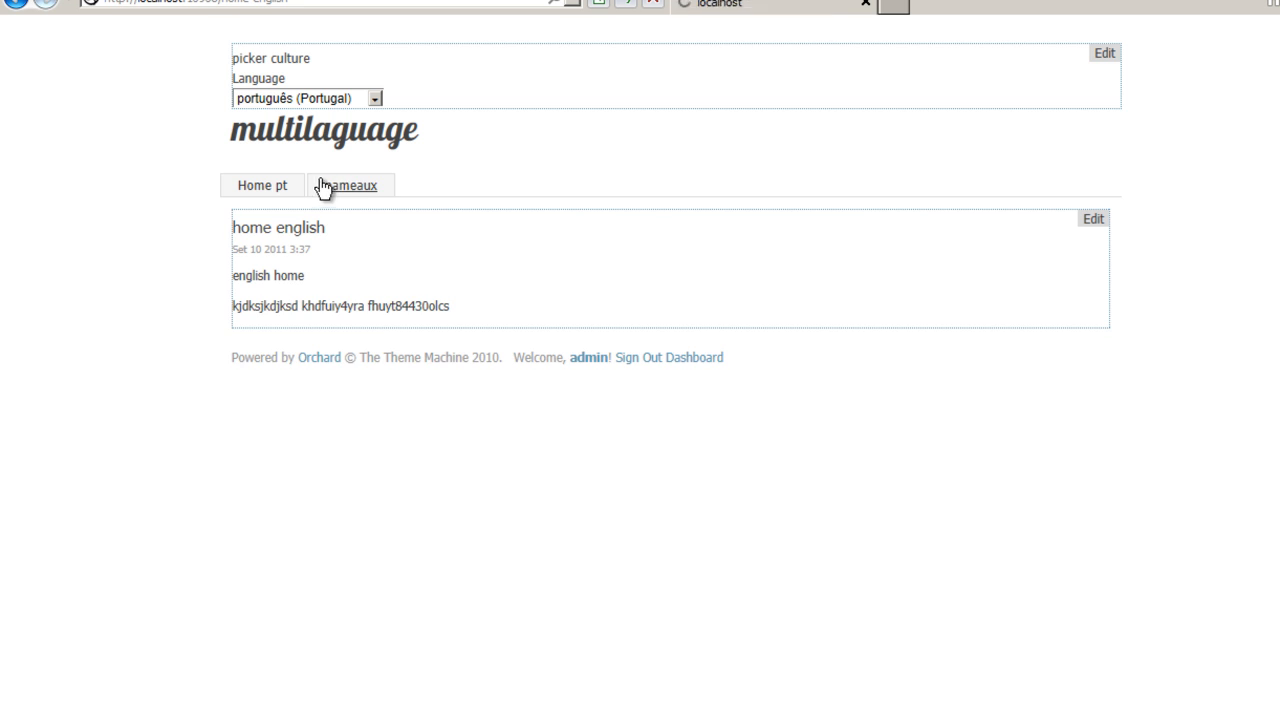
{"action": "left_click", "coordinate": [289, 194]}
{"action": "left_click", "coordinate": [347, 195]}
{"action": "left_click", "coordinate": [347, 98]}
{"action": "left_click", "coordinate": [328, 114]}
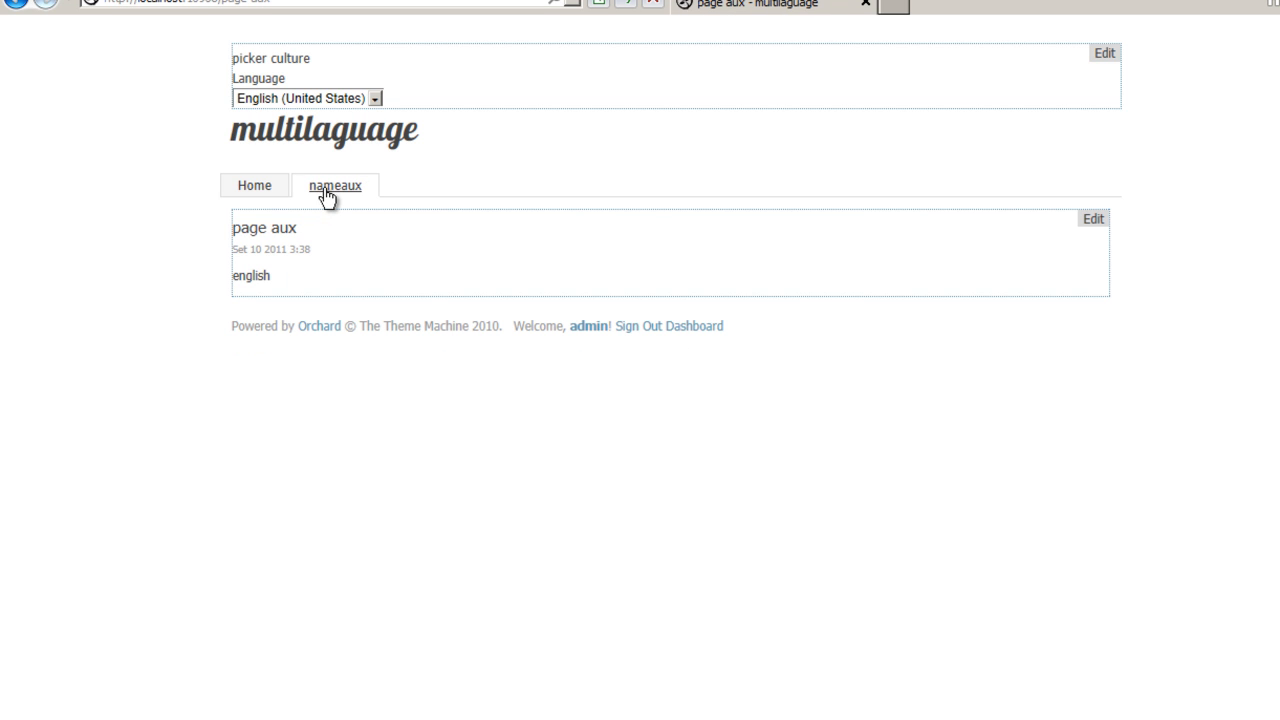
{"action": "left_click", "coordinate": [277, 198]}
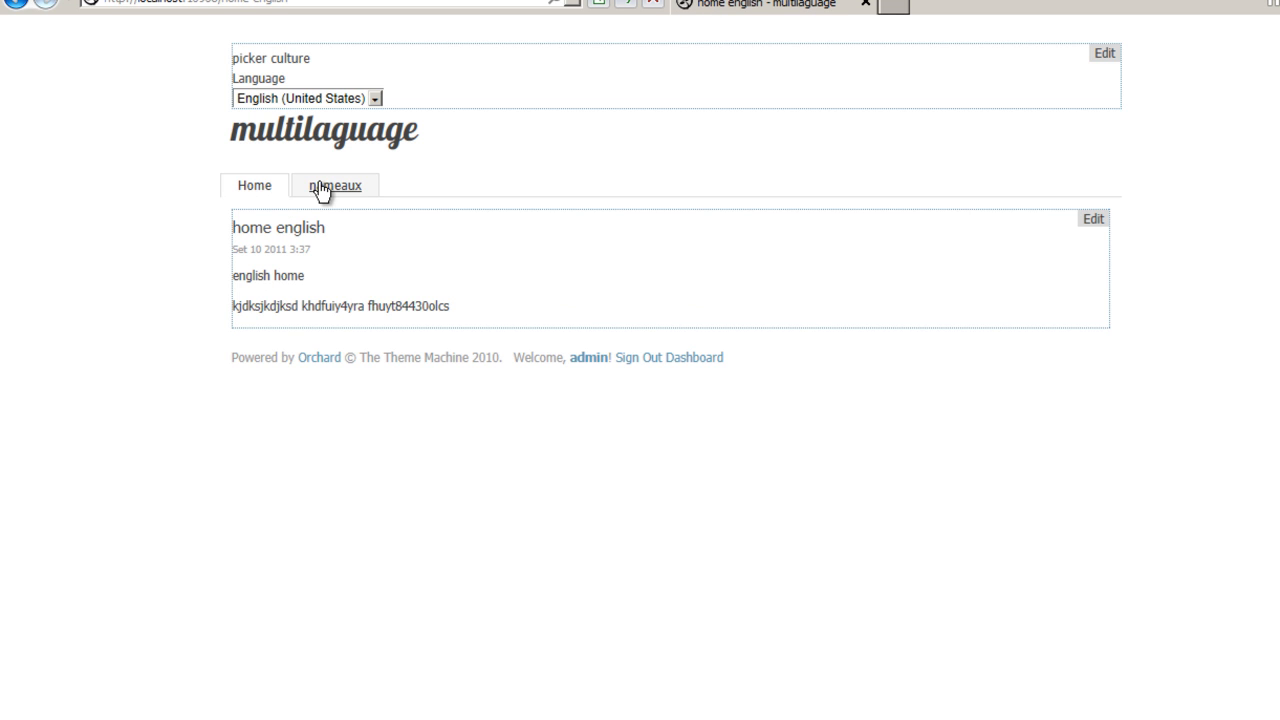
{"action": "left_click", "coordinate": [327, 98]}
{"action": "left_click", "coordinate": [315, 128]}
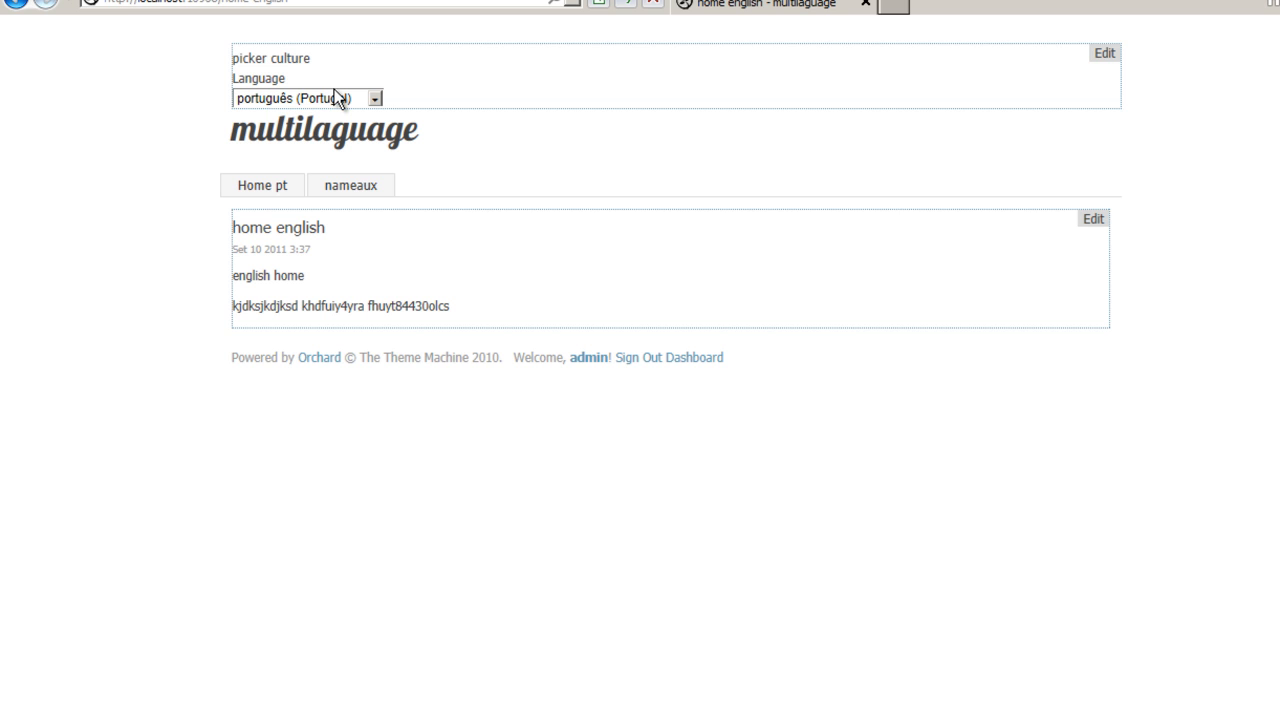
Open the Portuguese 'page aux' translation in the admin, remove it from the main menu, and publish it.
{"action": "left_click", "coordinate": [693, 359]}
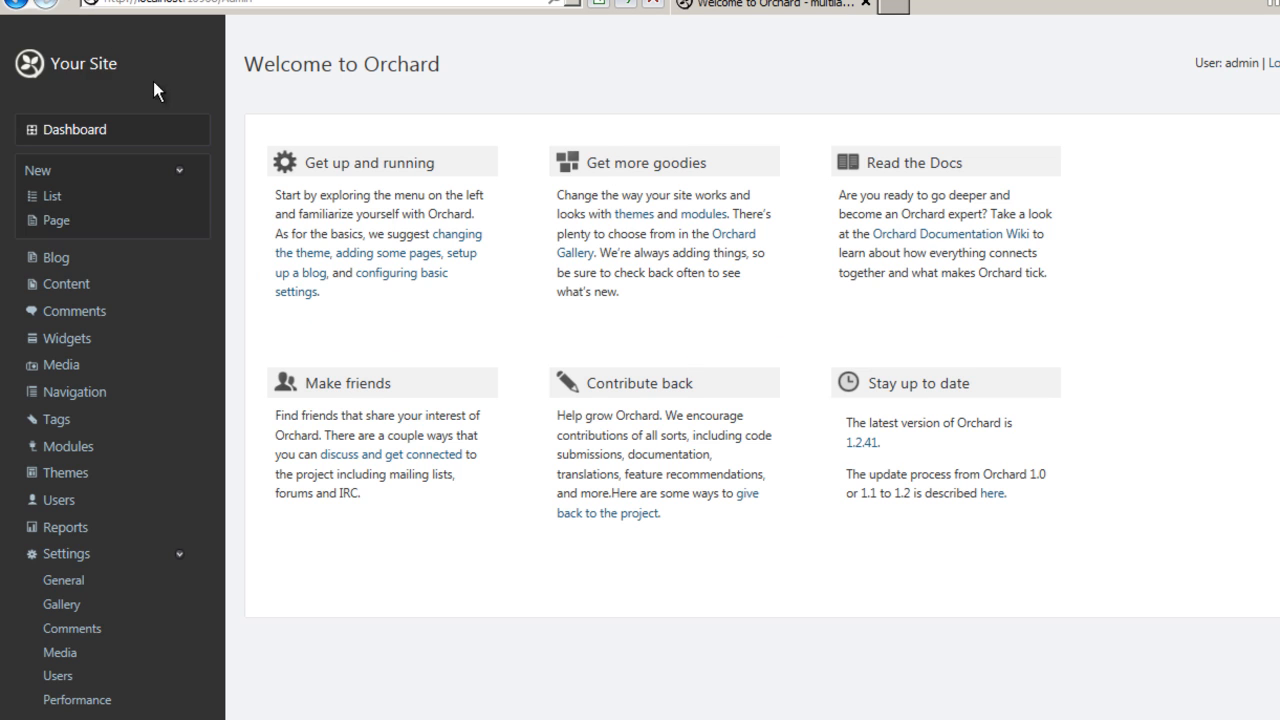
{"action": "left_click", "coordinate": [67, 286]}
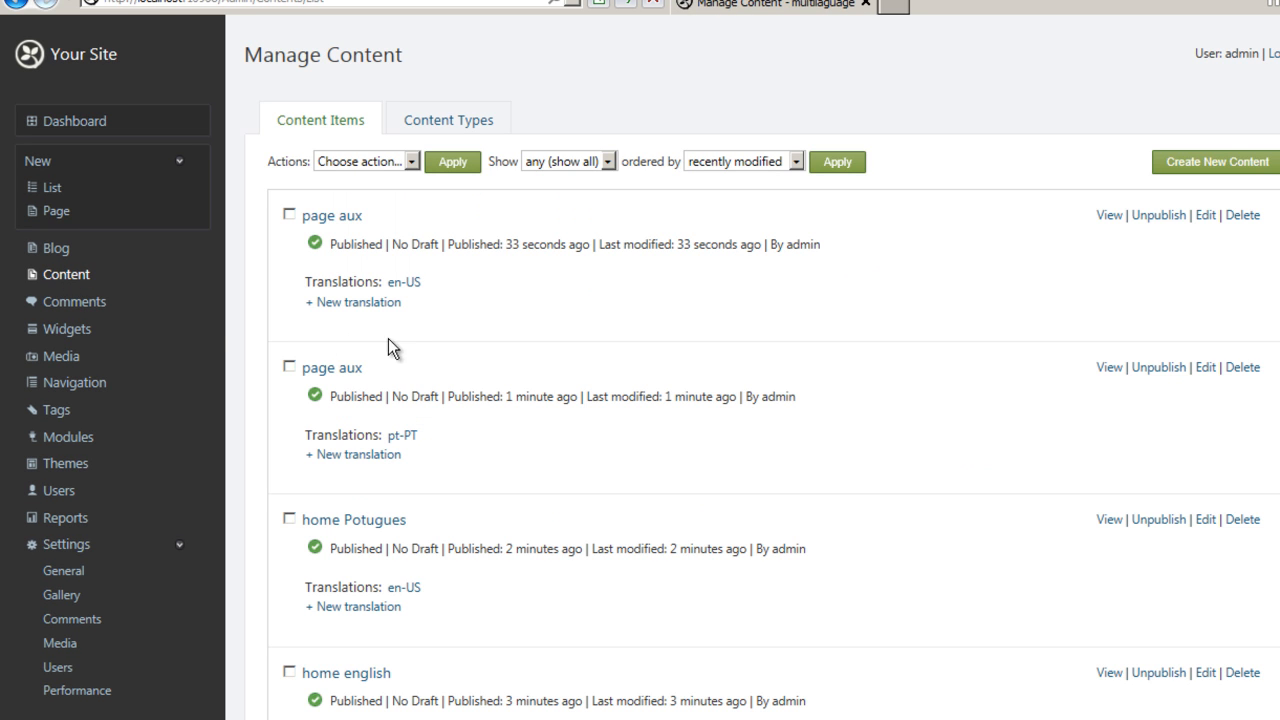
{"action": "left_click", "coordinate": [322, 217]}
{"action": "scroll", "coordinate": [394, 338], "scroll_direction": "down", "scroll_amount": 5}
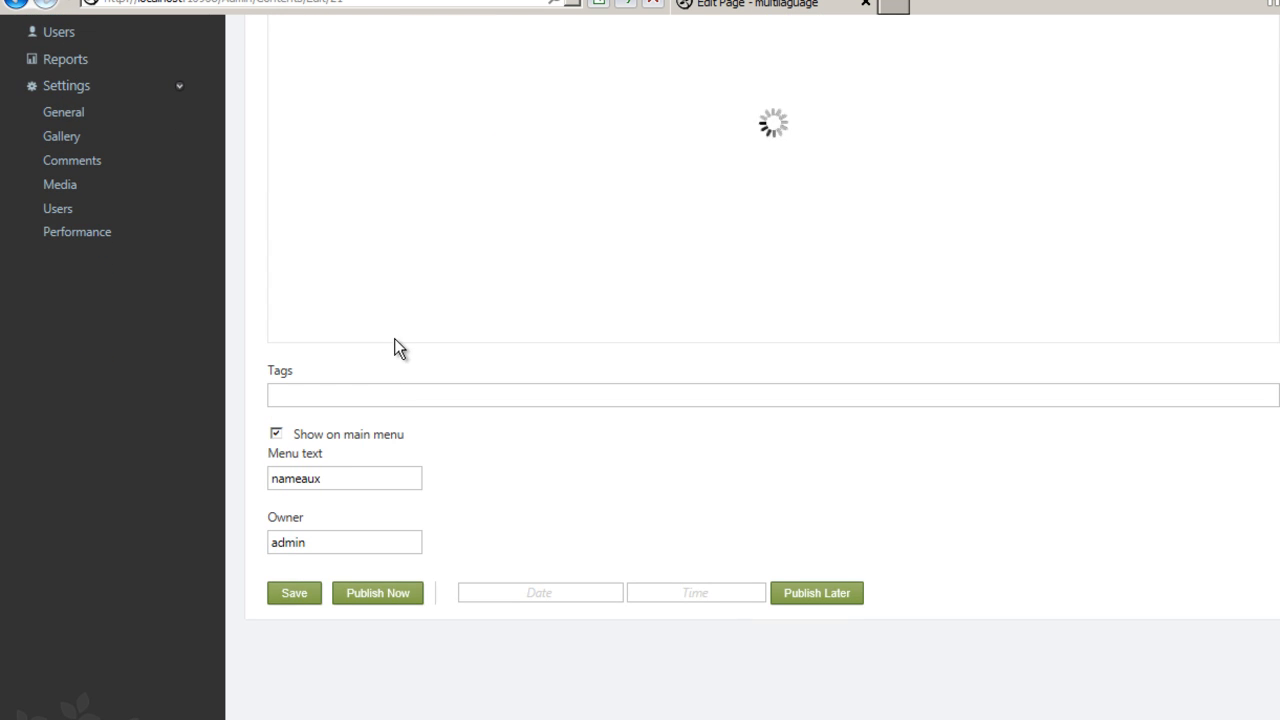
{"action": "left_click", "coordinate": [274, 435]}
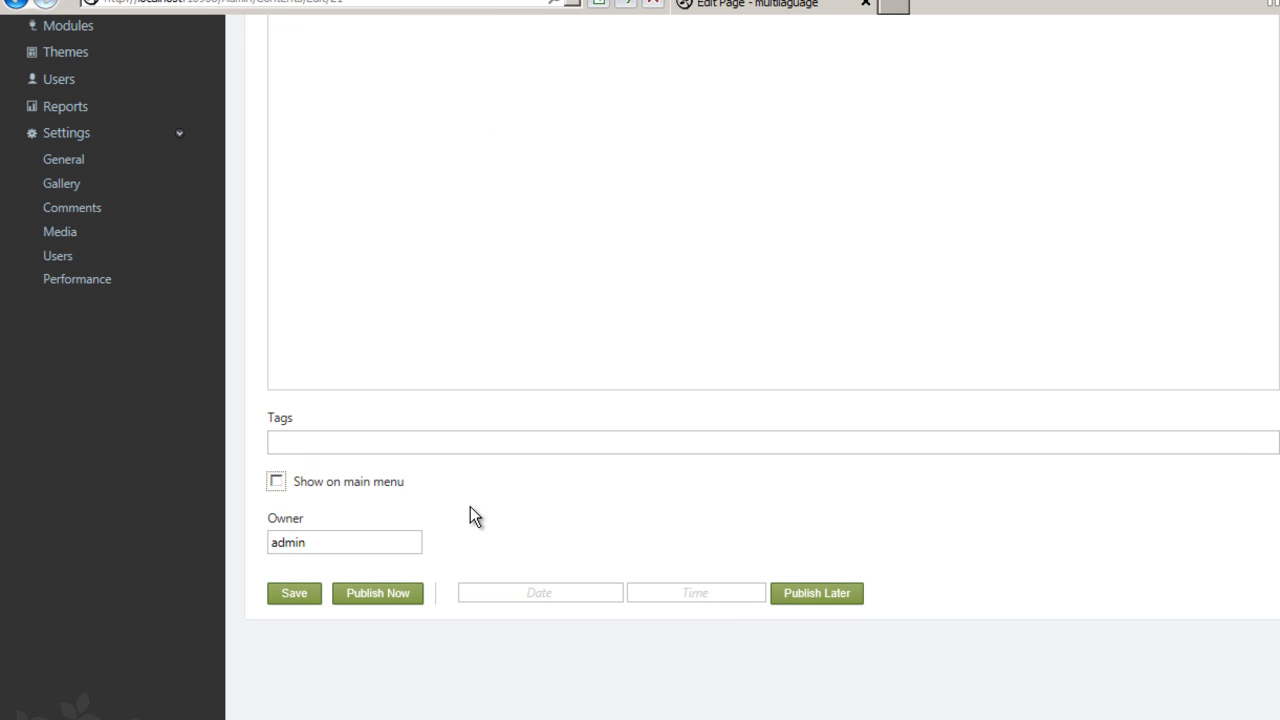
{"action": "left_click", "coordinate": [396, 598]}
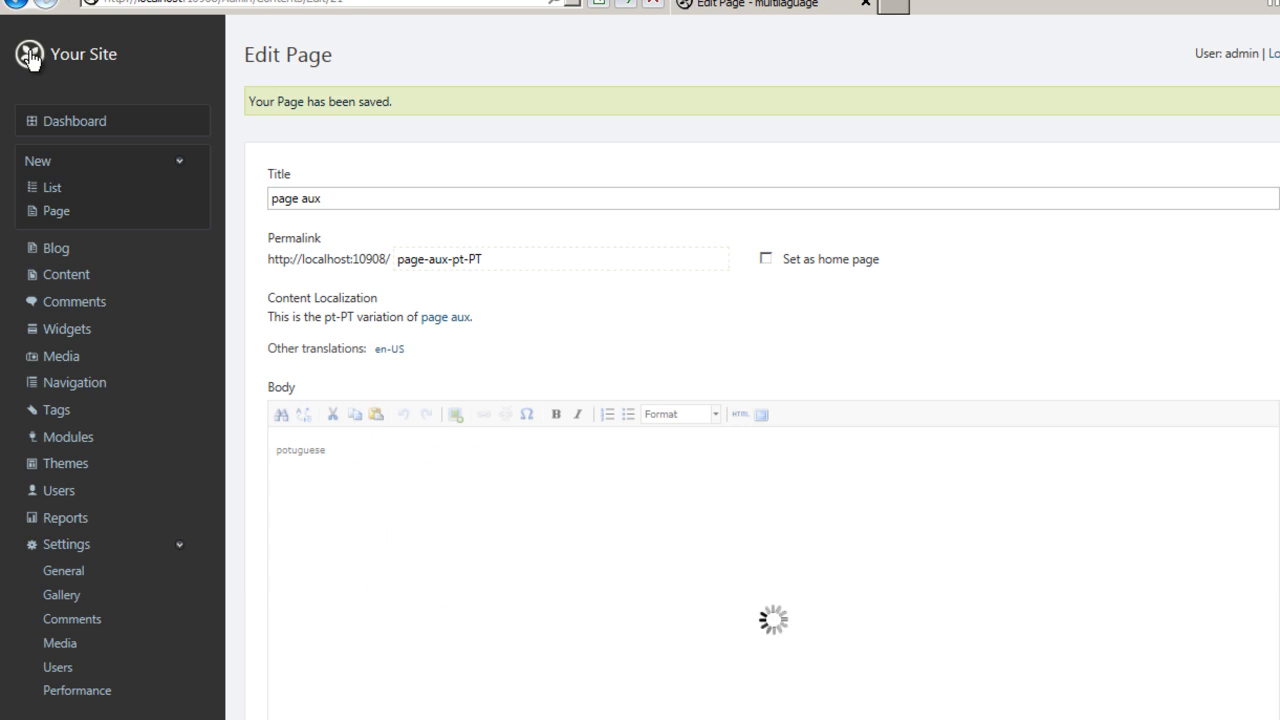
Open the public site and switch the culture picker between English and português to compare the menus.
{"action": "left_click", "coordinate": [30, 57]}
{"action": "left_click", "coordinate": [310, 98]}
{"action": "left_click", "coordinate": [310, 114]}
{"action": "left_click", "coordinate": [336, 192]}
{"action": "left_click", "coordinate": [251, 188]}
{"action": "left_click", "coordinate": [333, 99]}
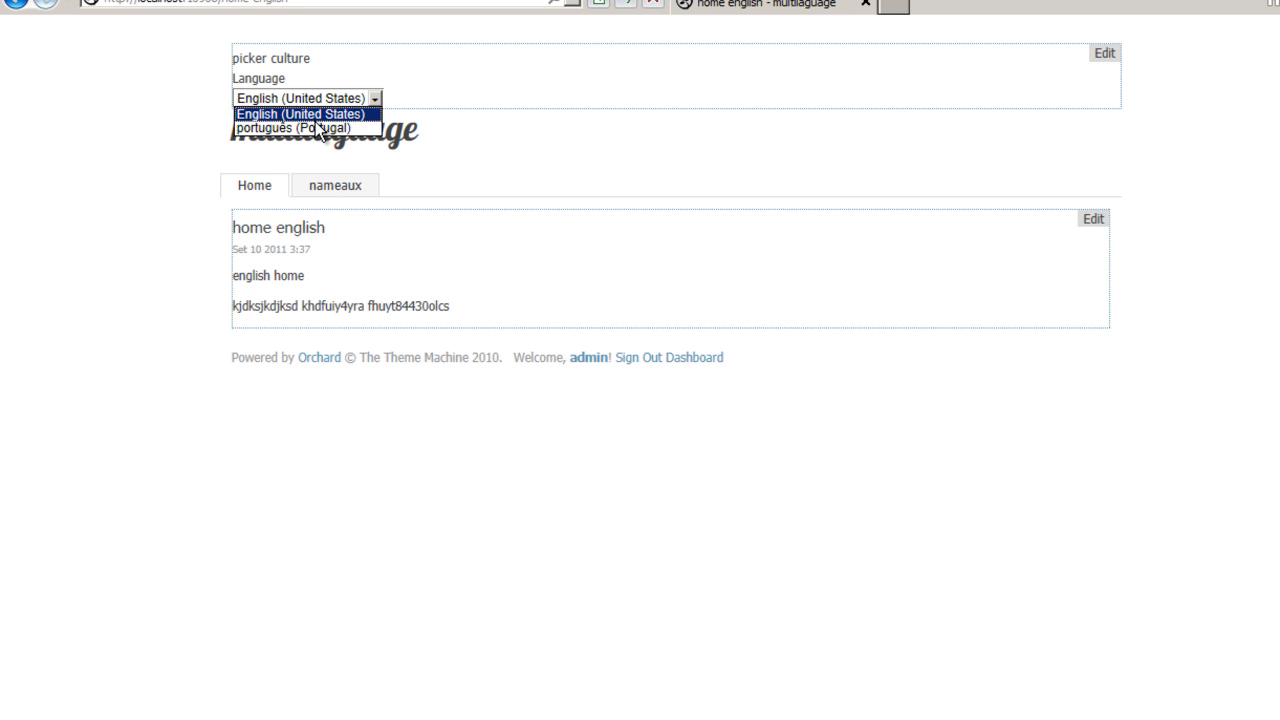
{"action": "left_click", "coordinate": [320, 128]}
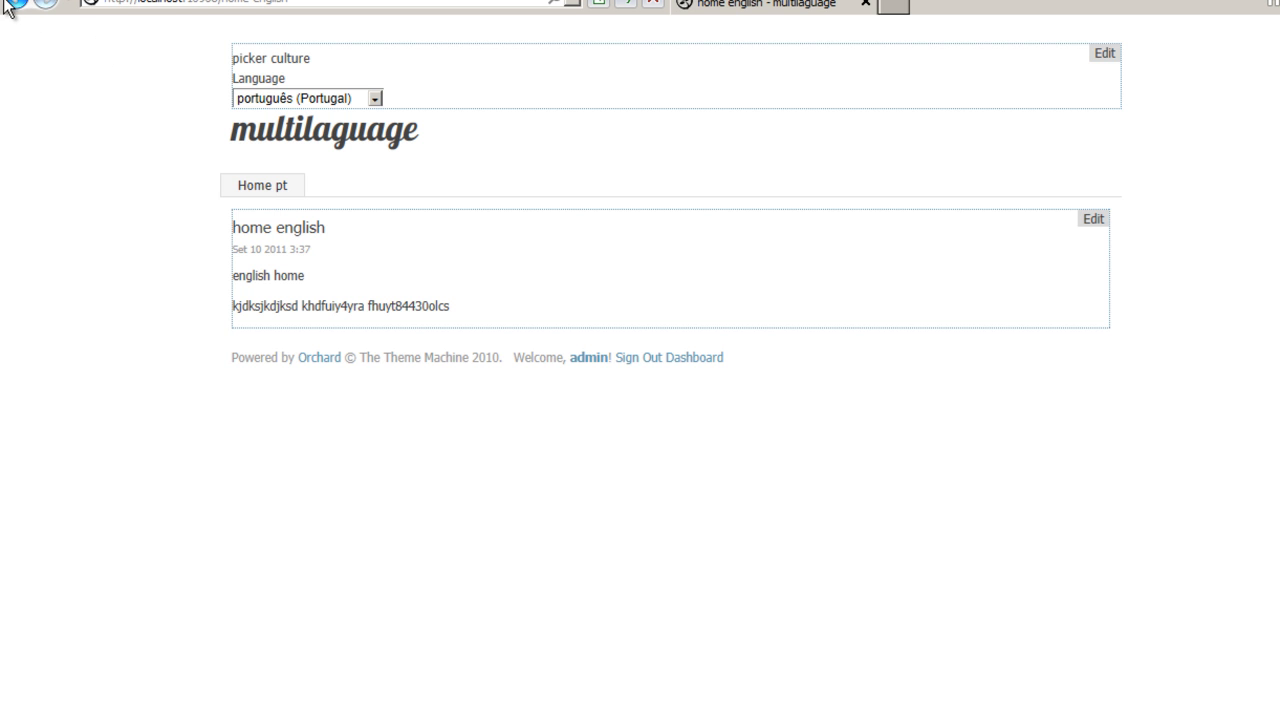
Return to the dashboard and search the module gallery for culture.
{"action": "left_click", "coordinate": [692, 359]}
{"action": "scroll", "coordinate": [424, 297], "scroll_direction": "down", "scroll_amount": 1}
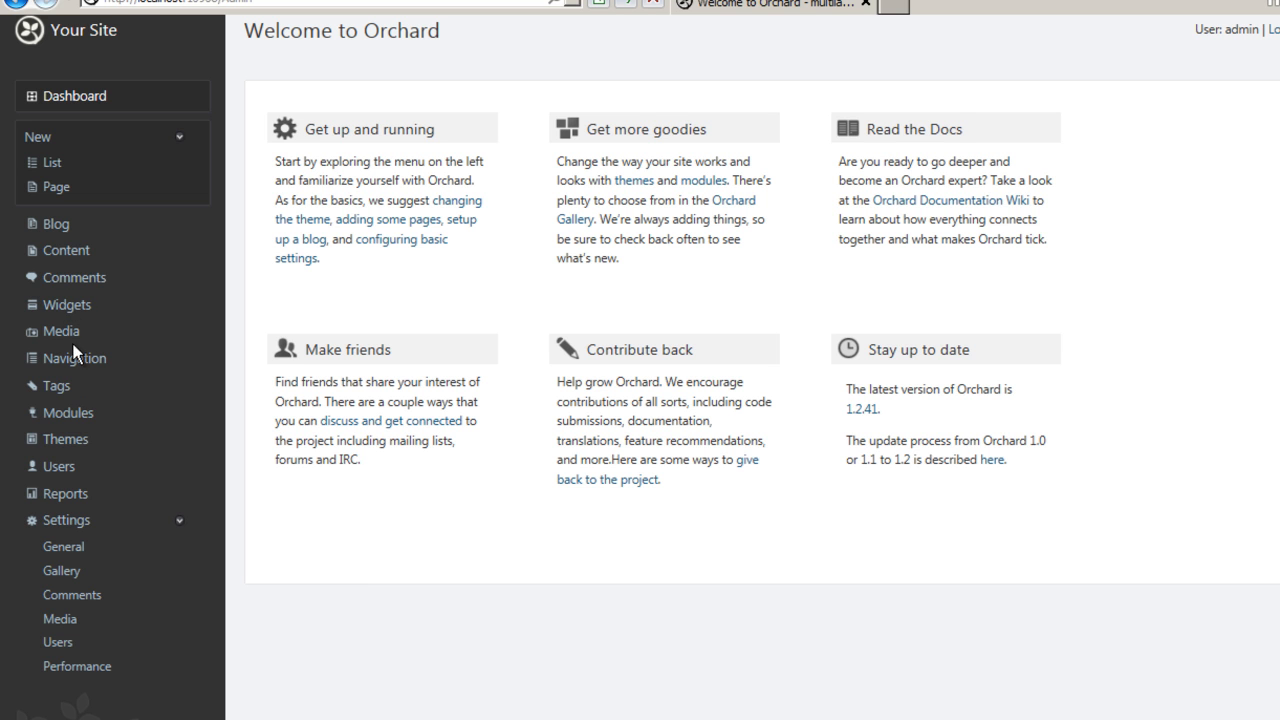
{"action": "left_click", "coordinate": [55, 412]}
{"action": "left_click", "coordinate": [481, 124]}
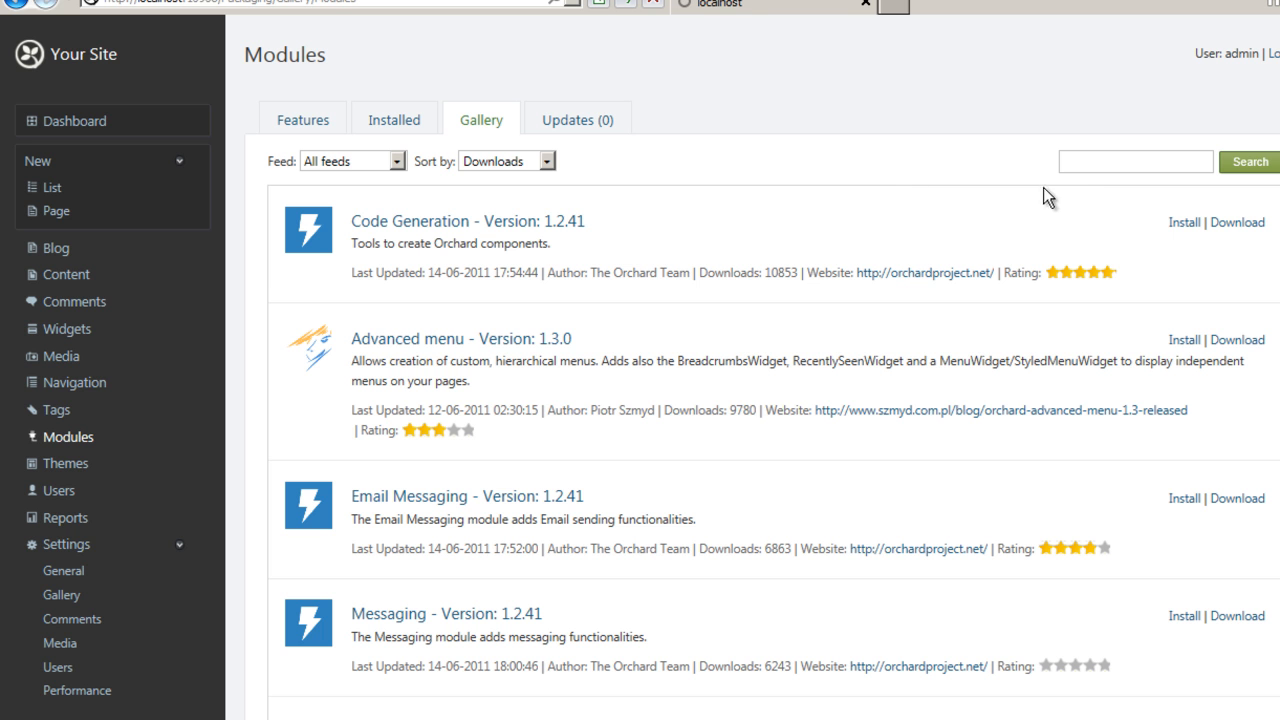
{"action": "left_click", "coordinate": [1090, 162]}
{"action": "type", "text": "culture"}
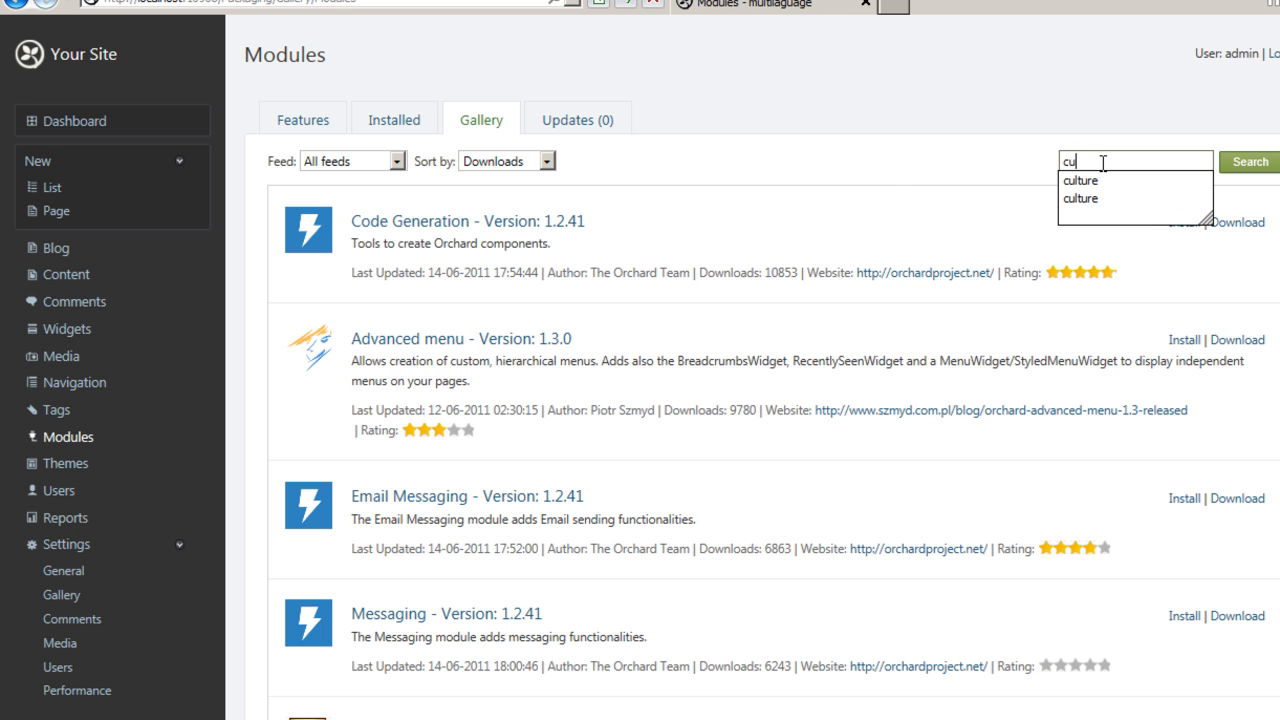
{"action": "key", "text": "Return"}
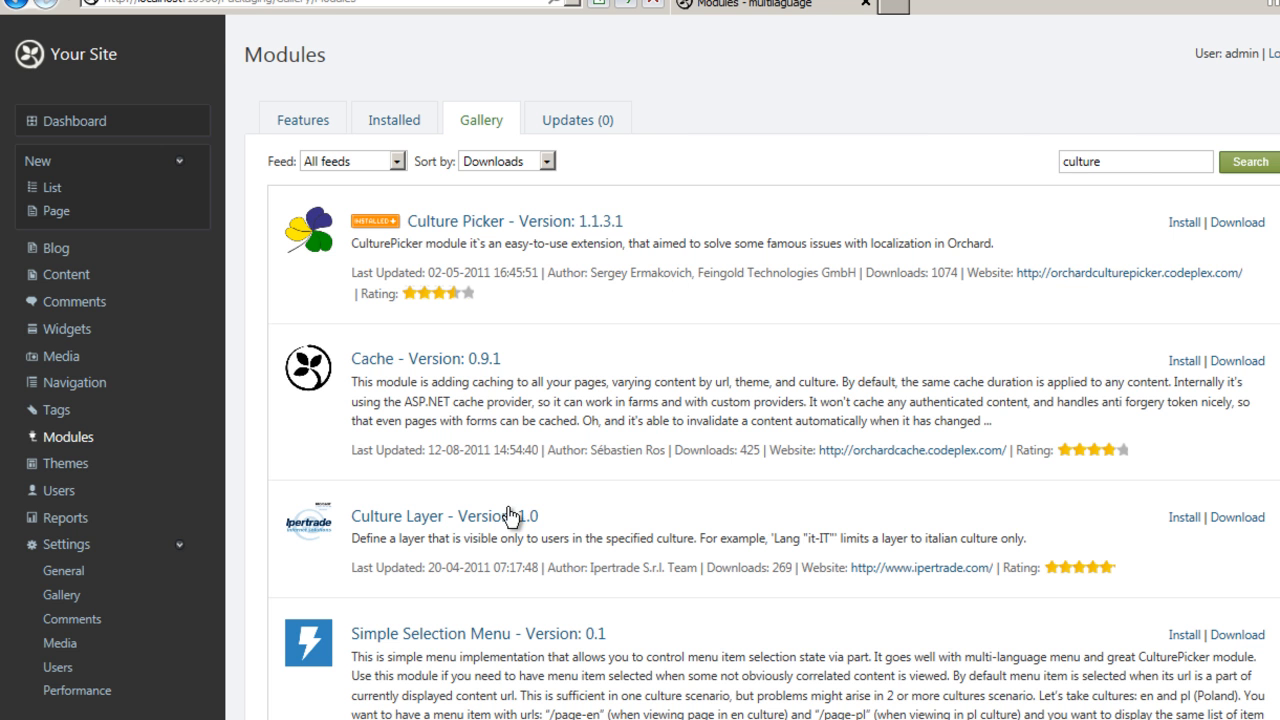
Open the Culture Layer module's gallery page and read its details.
{"action": "left_click", "coordinate": [510, 518]}
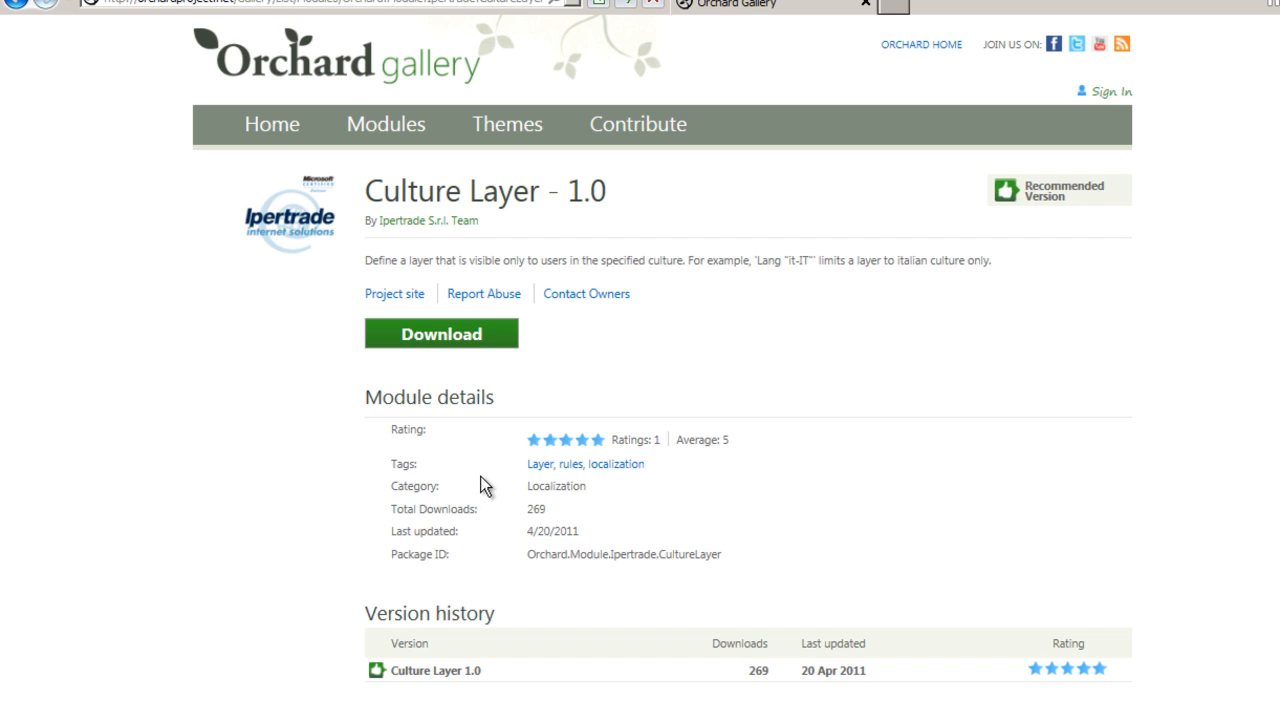
{"action": "scroll", "coordinate": [480, 476], "scroll_direction": "down", "scroll_amount": 2}
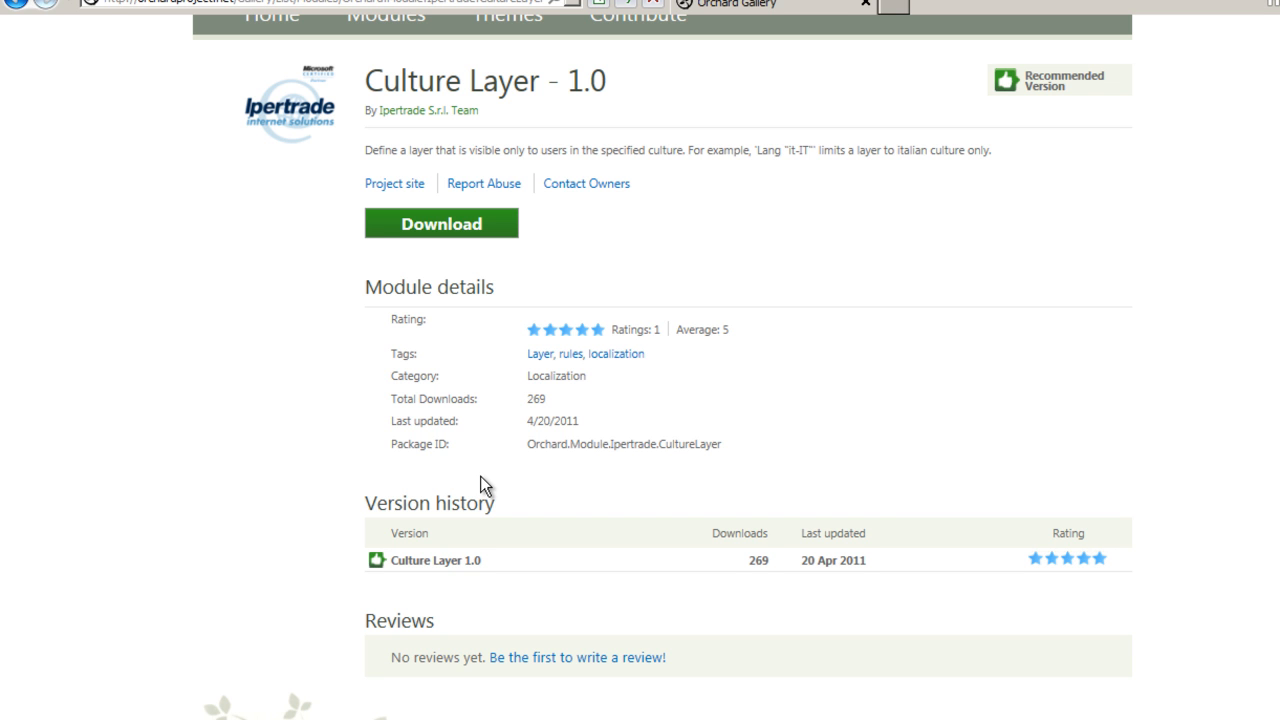
{"action": "left_click", "coordinate": [28, 8]}
{"action": "left_click", "coordinate": [28, 8]}
{"action": "scroll", "coordinate": [600, 205], "scroll_direction": "up", "scroll_amount": 2}
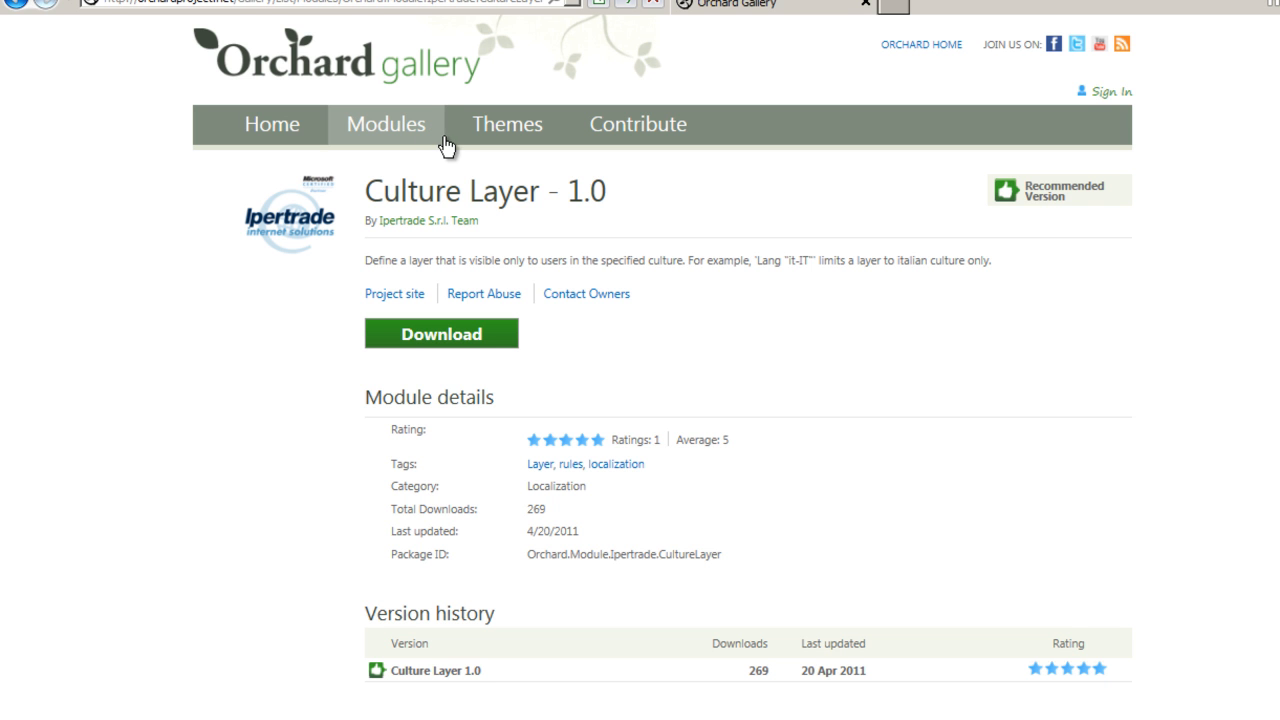
Search the Orchard gallery modules for menu and browse through the results.
{"action": "left_click", "coordinate": [372, 133]}
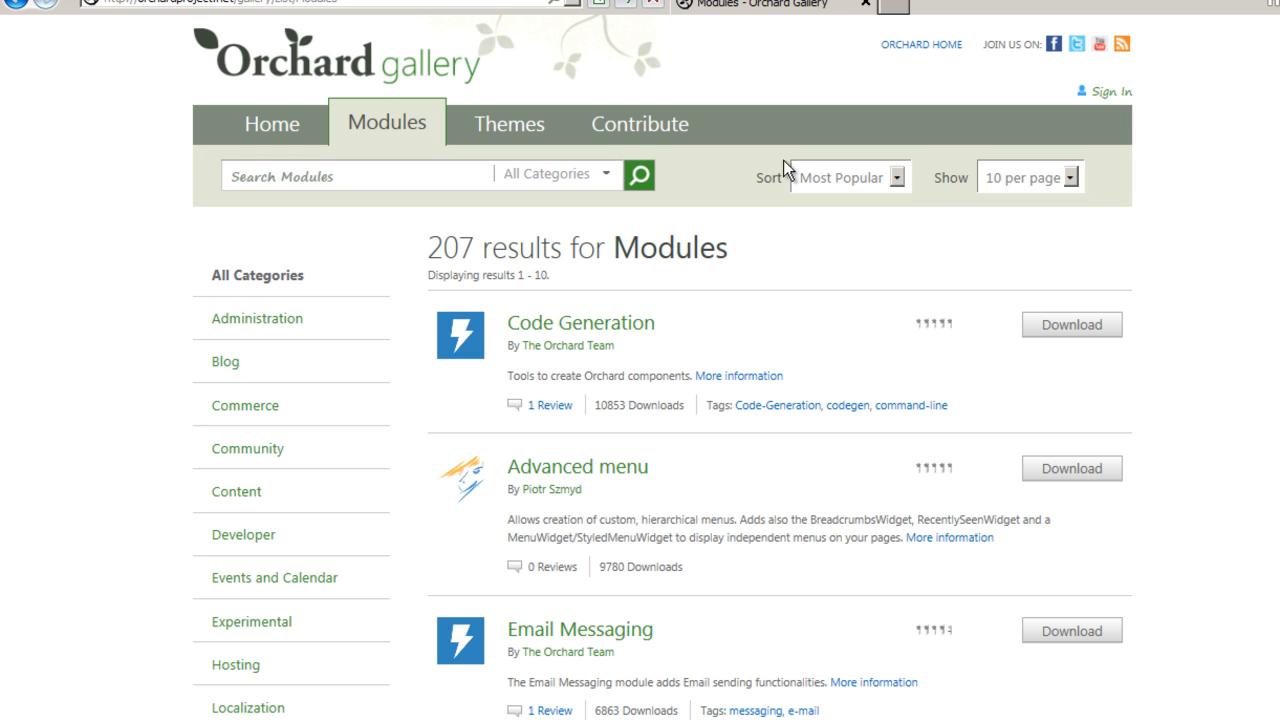
{"action": "left_click", "coordinate": [363, 176]}
{"action": "type", "text": "menu"}
{"action": "key", "text": "Return"}
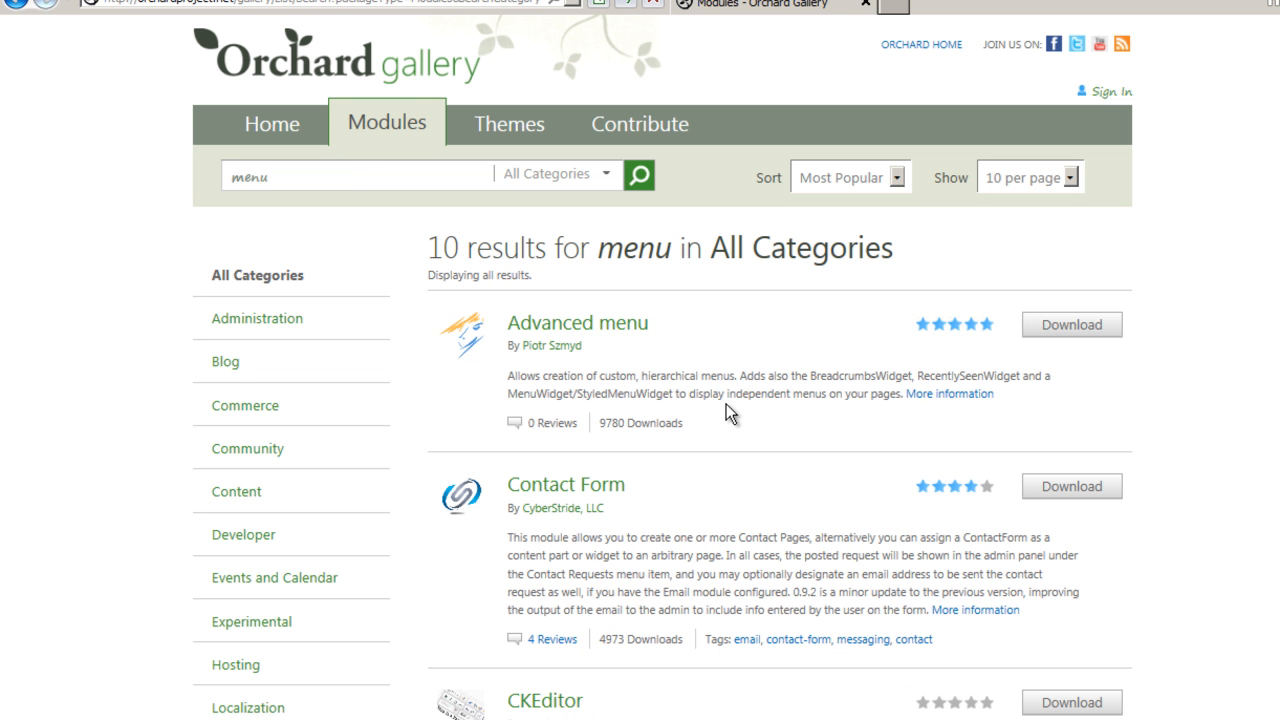
{"action": "scroll", "coordinate": [726, 404], "scroll_direction": "down", "scroll_amount": 8}
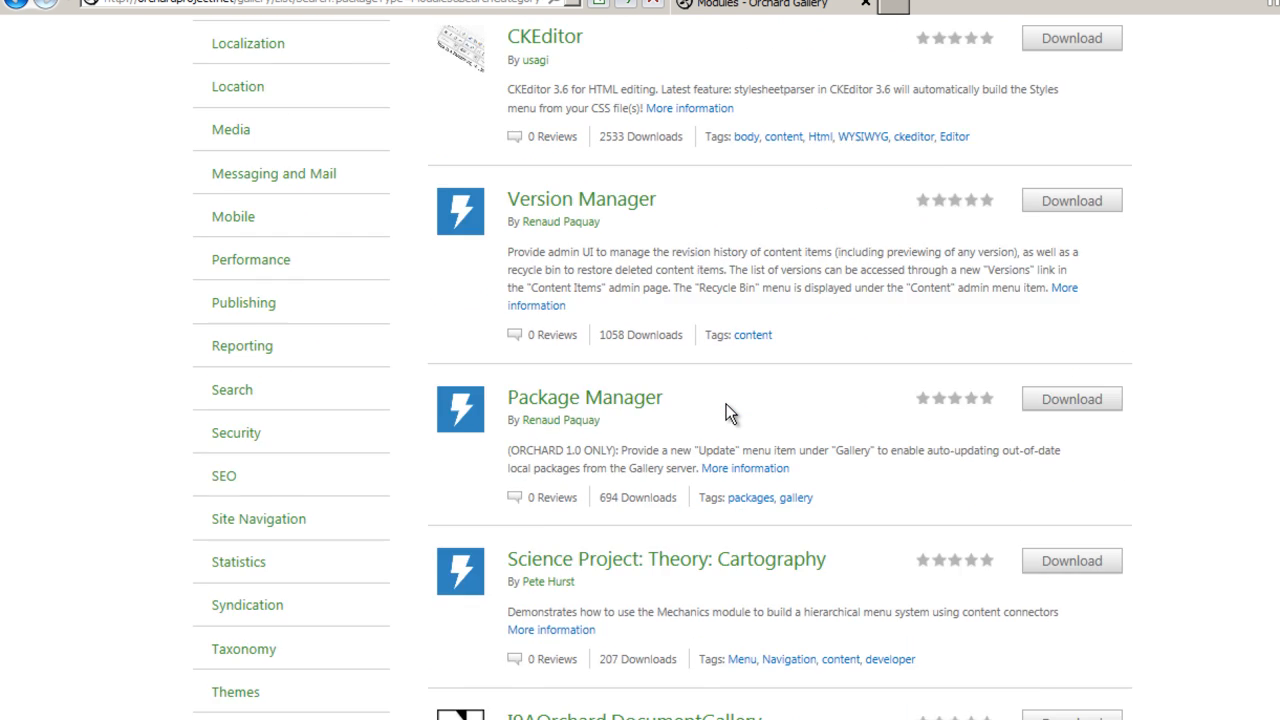
{"action": "scroll", "coordinate": [726, 404], "scroll_direction": "down", "scroll_amount": 5}
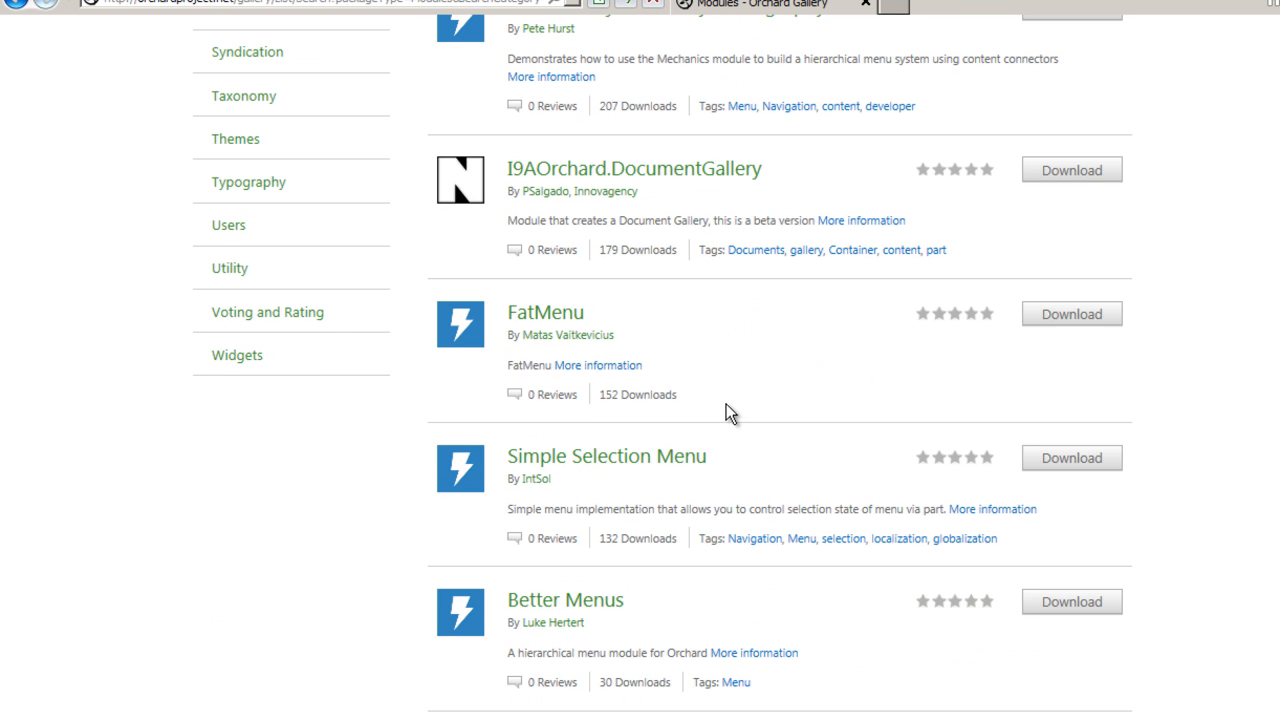
{"action": "scroll", "coordinate": [726, 404], "scroll_direction": "down", "scroll_amount": 2}
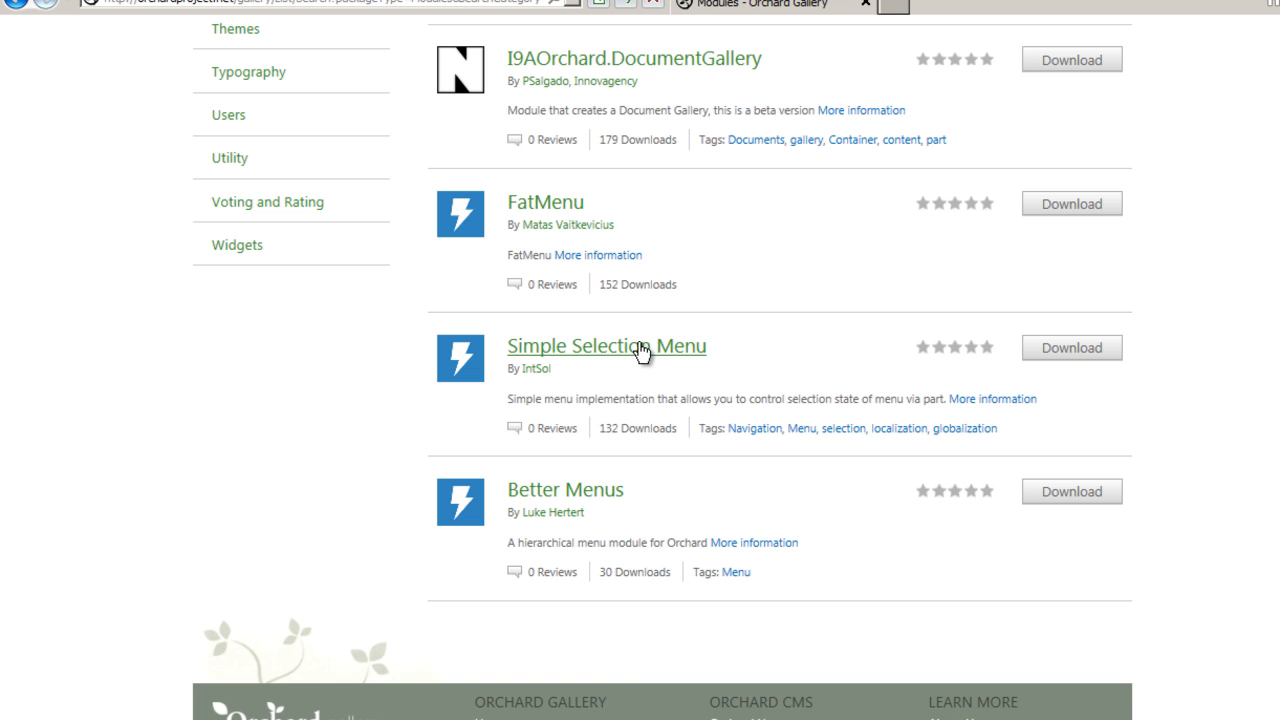
{"action": "scroll", "coordinate": [639, 350], "scroll_direction": "up", "scroll_amount": 15}
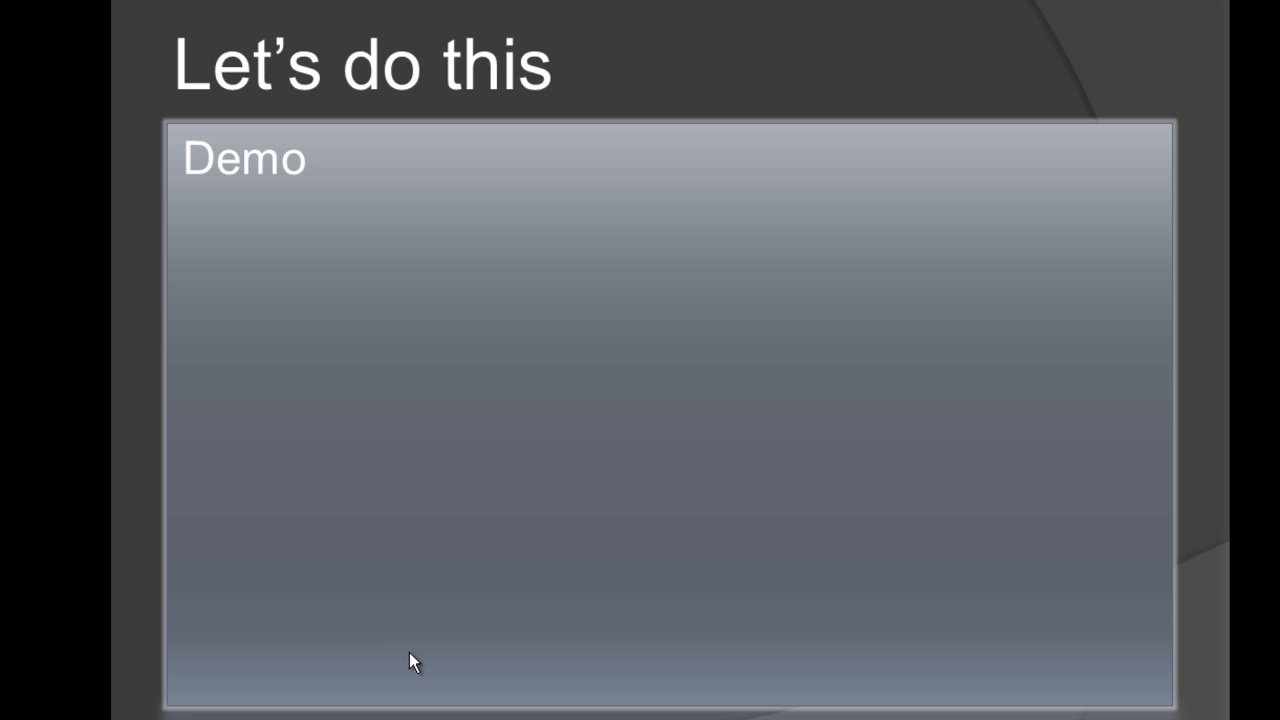
{"action": "left_click", "coordinate": [409, 652]}
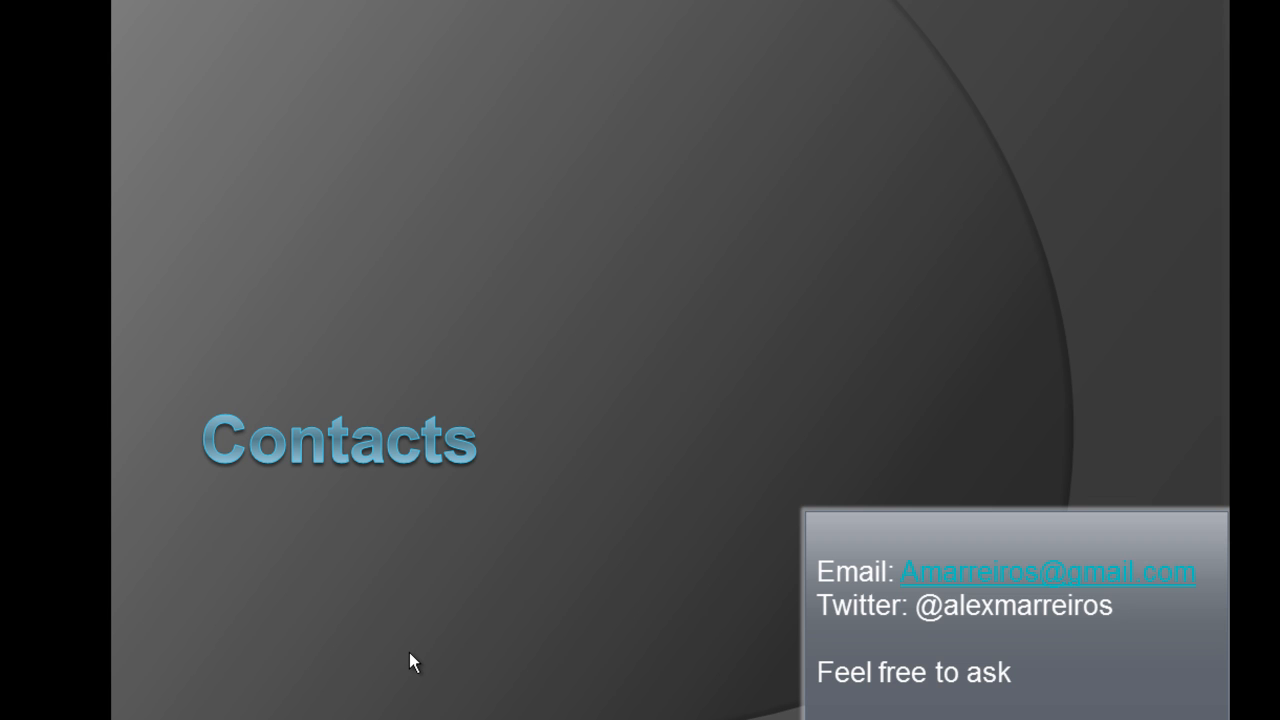